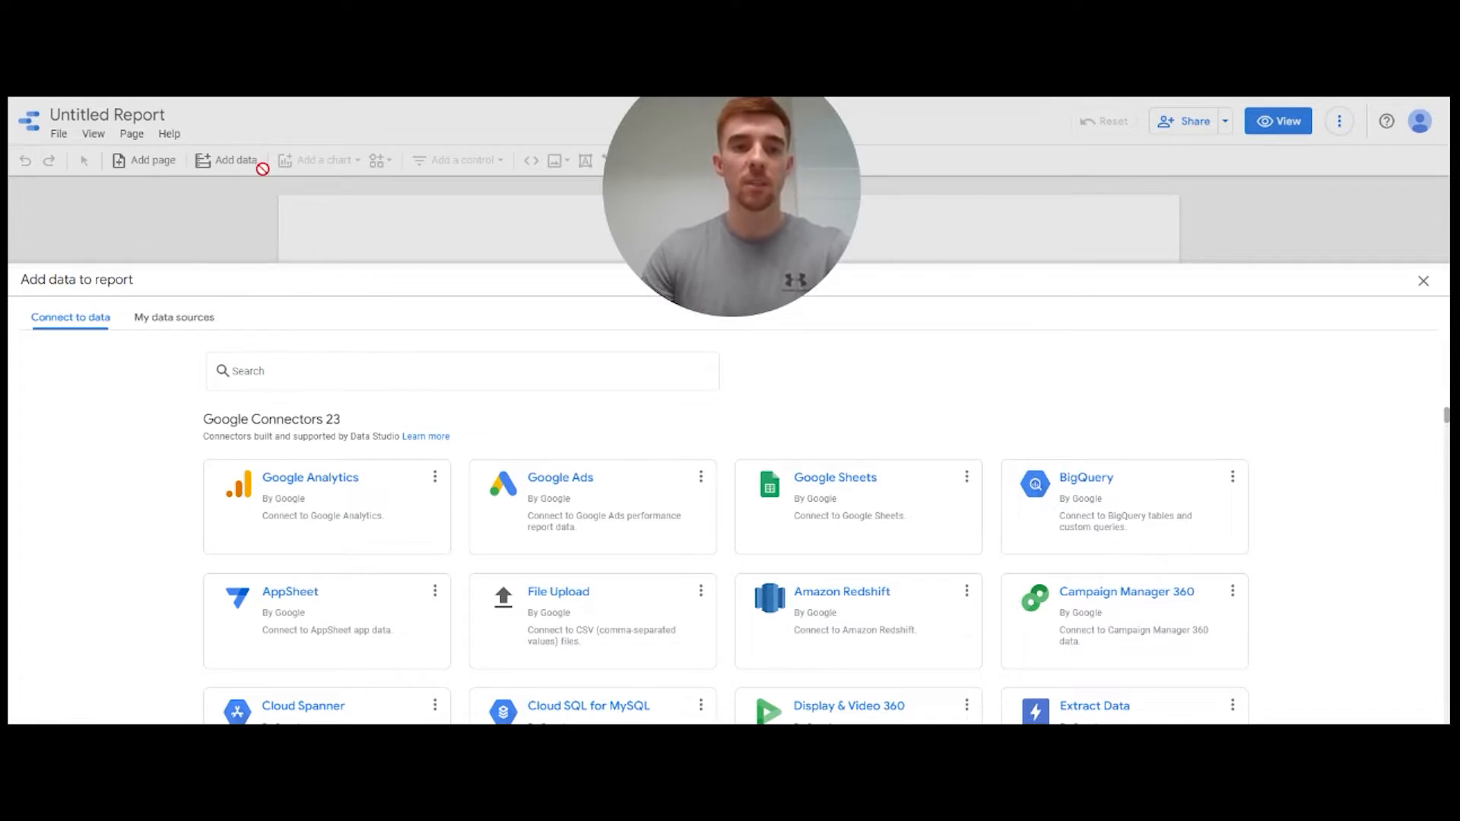
Add the uploaded data set data_analyst_pathway_task.csv to the report through the File Upload connector
click(620, 611)
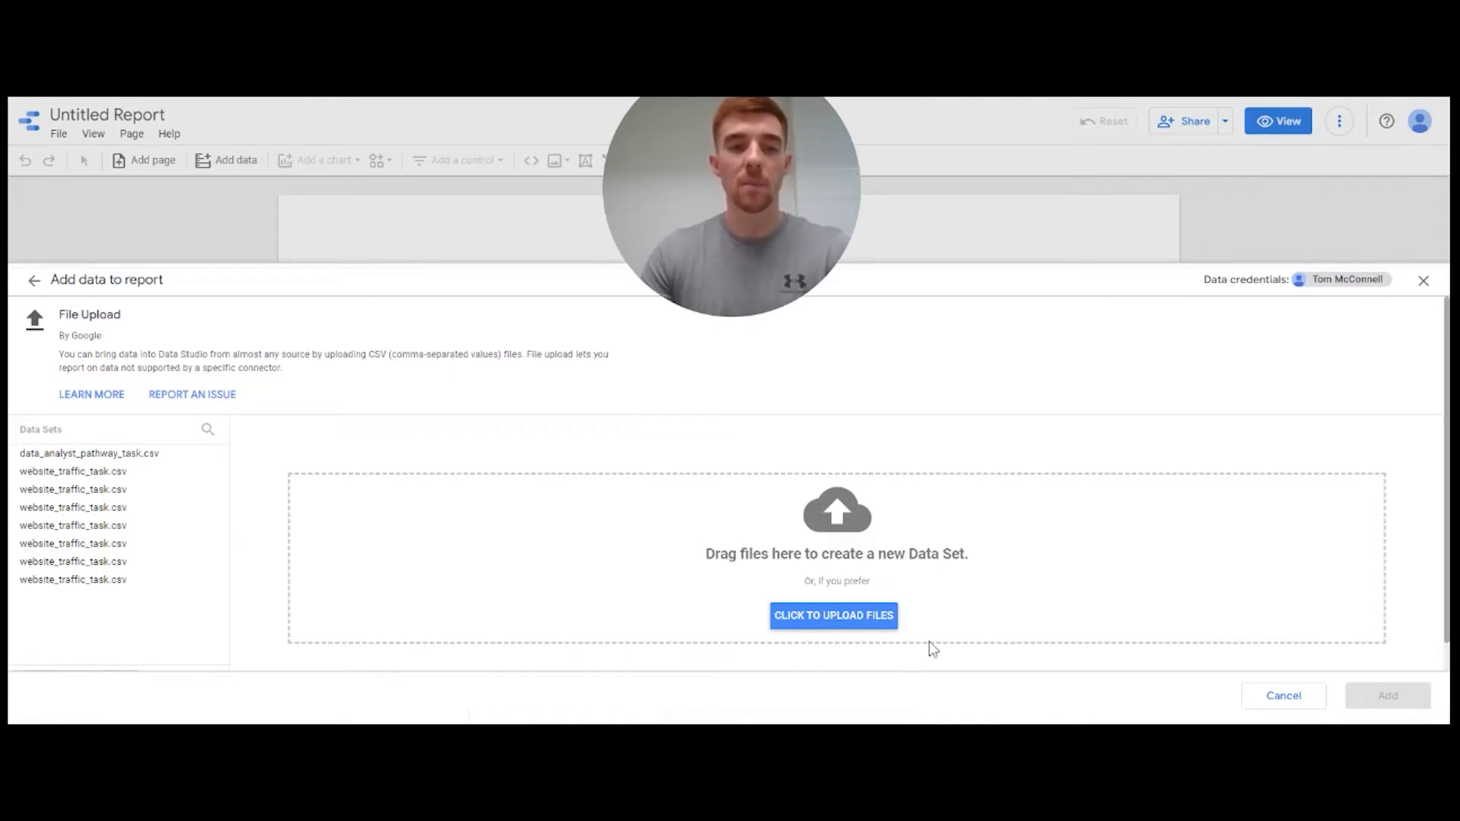
click(129, 460)
scroll(1004, 470, down, 1)
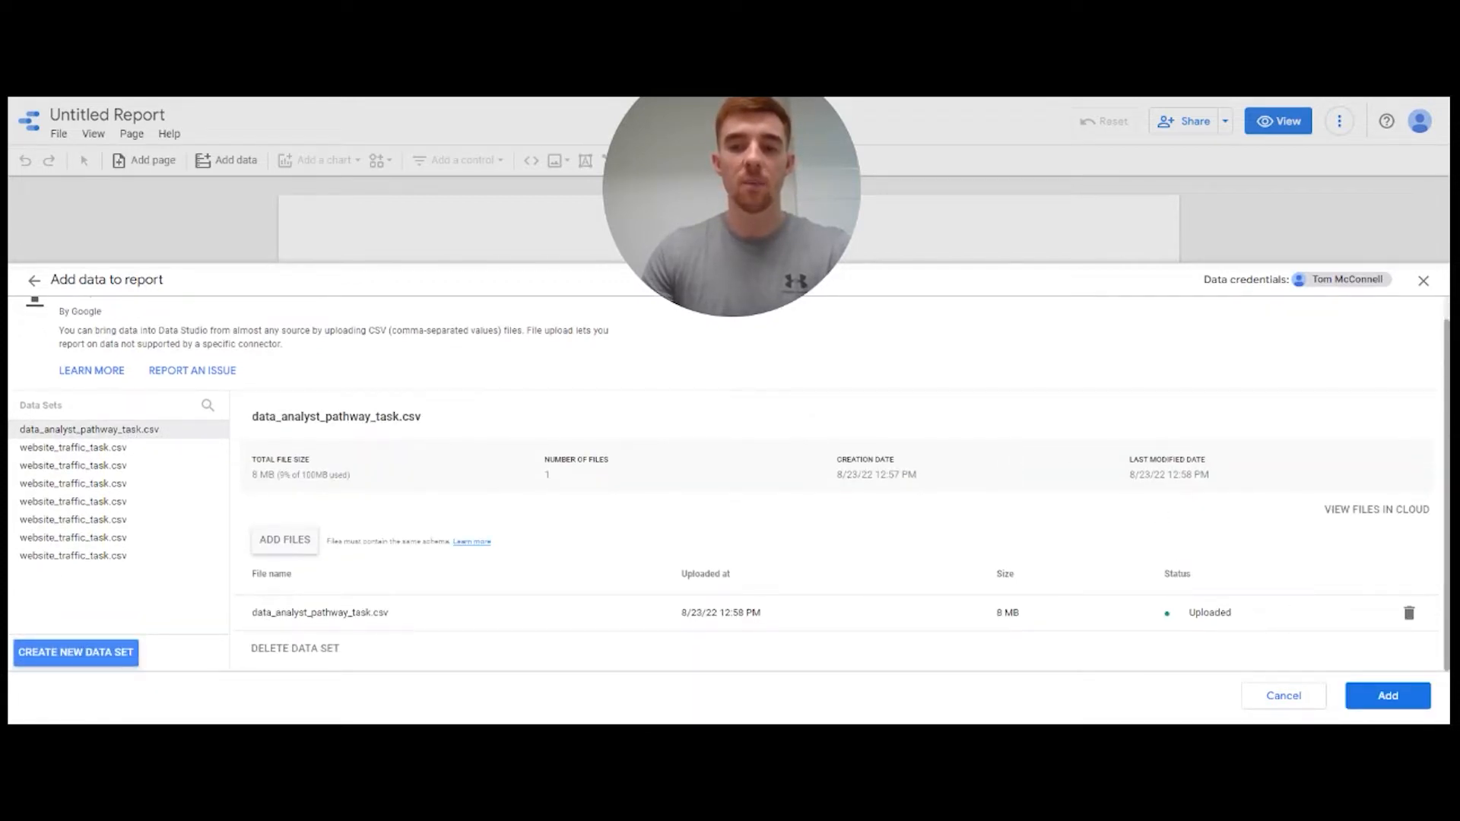
click(1388, 695)
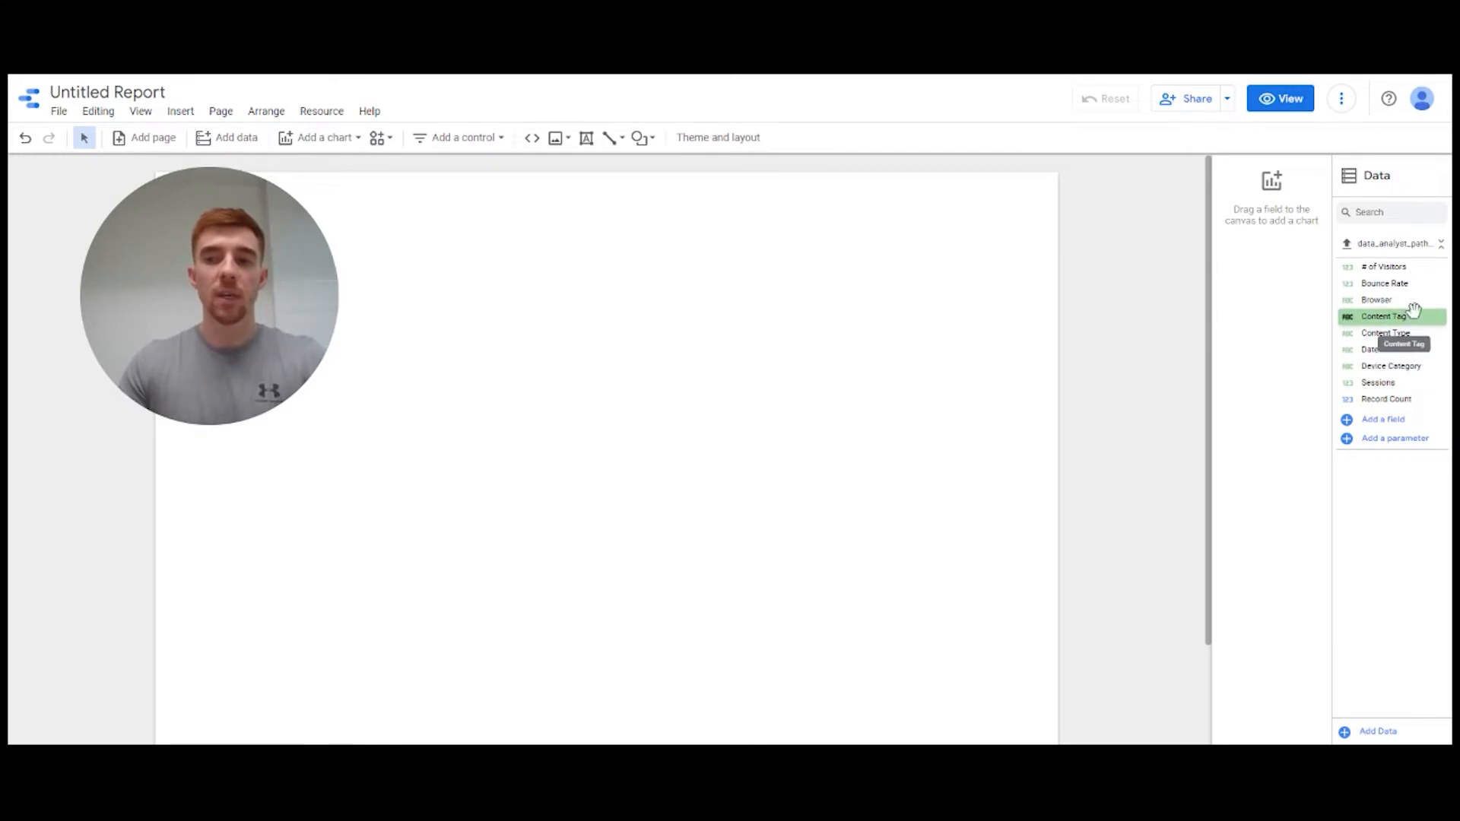
Place a # of Visitors scorecard on the canvas and inspect the aggregation options of its metric
drag(1408, 271, 692, 310)
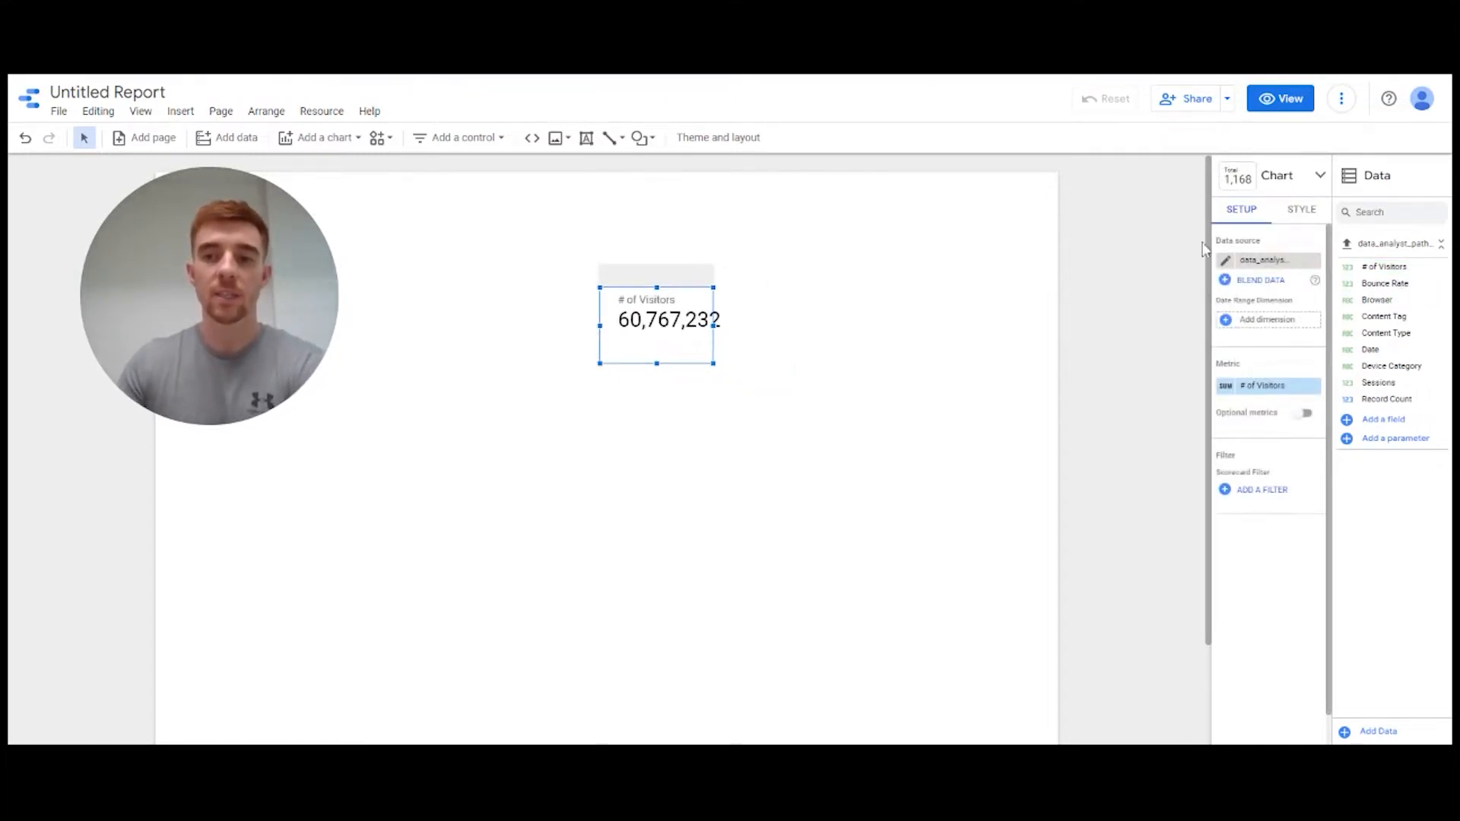
click(1319, 179)
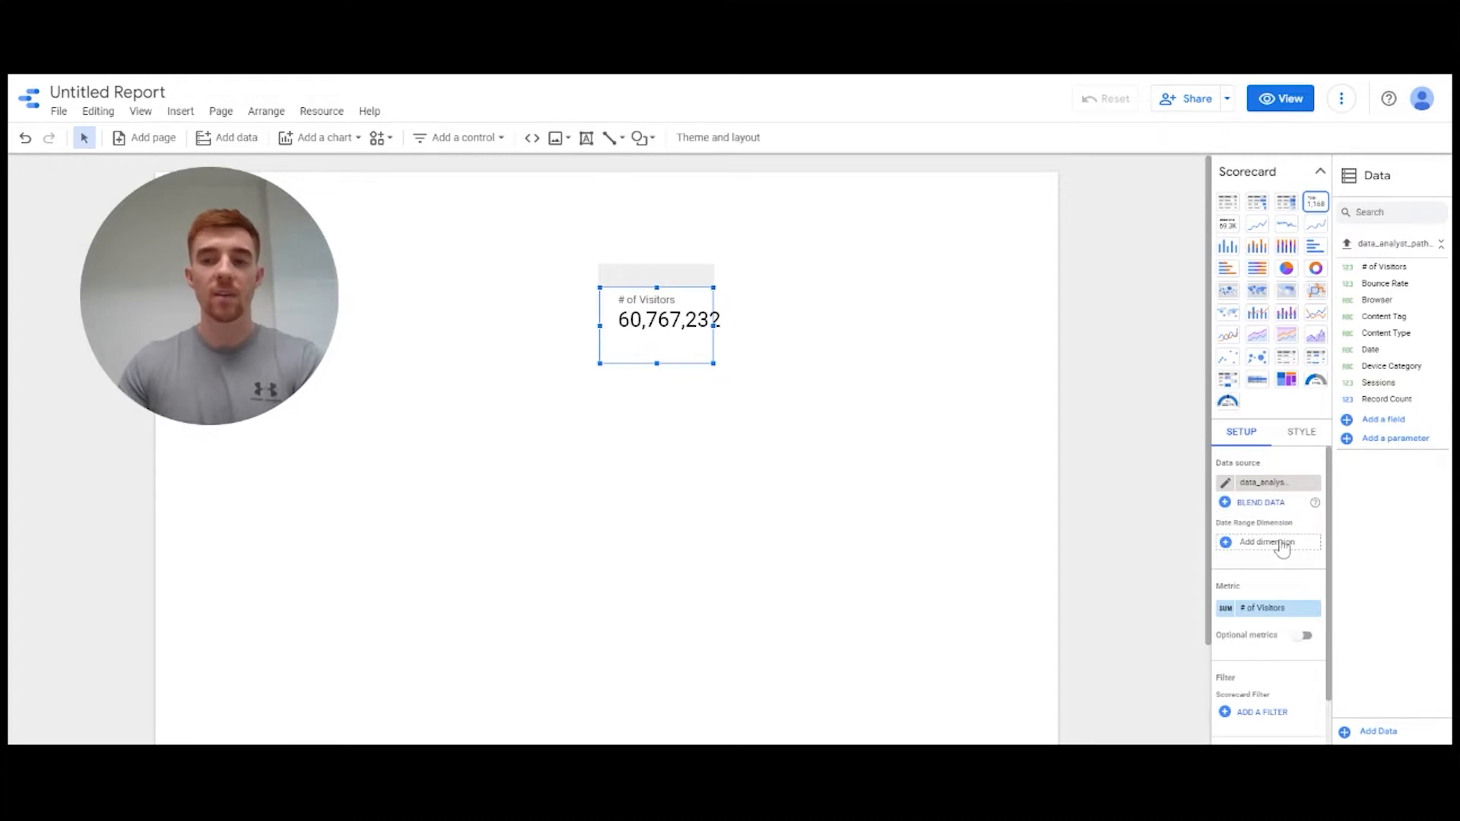
scroll(1284, 548, down, 2)
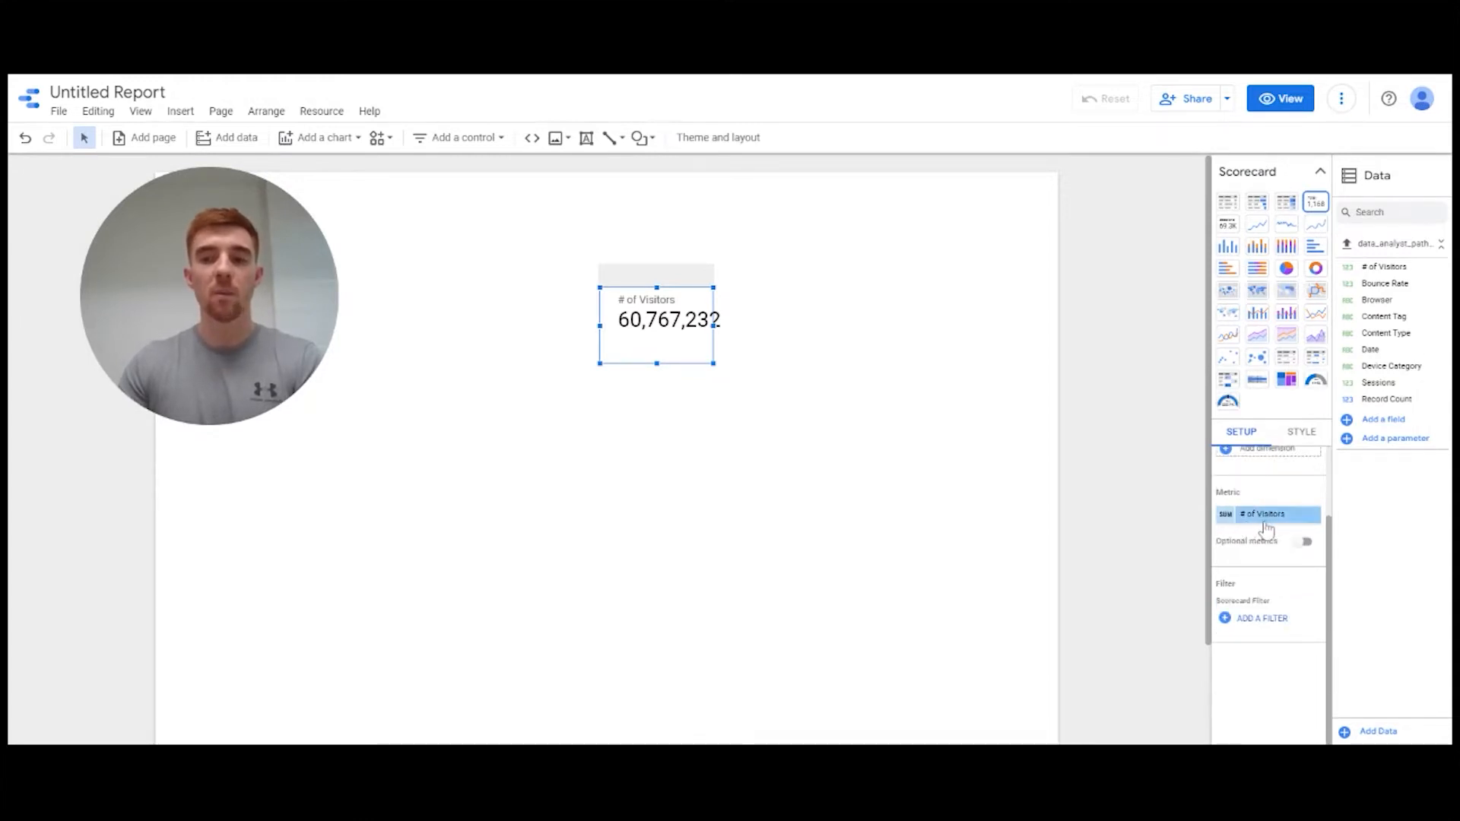
click(1225, 519)
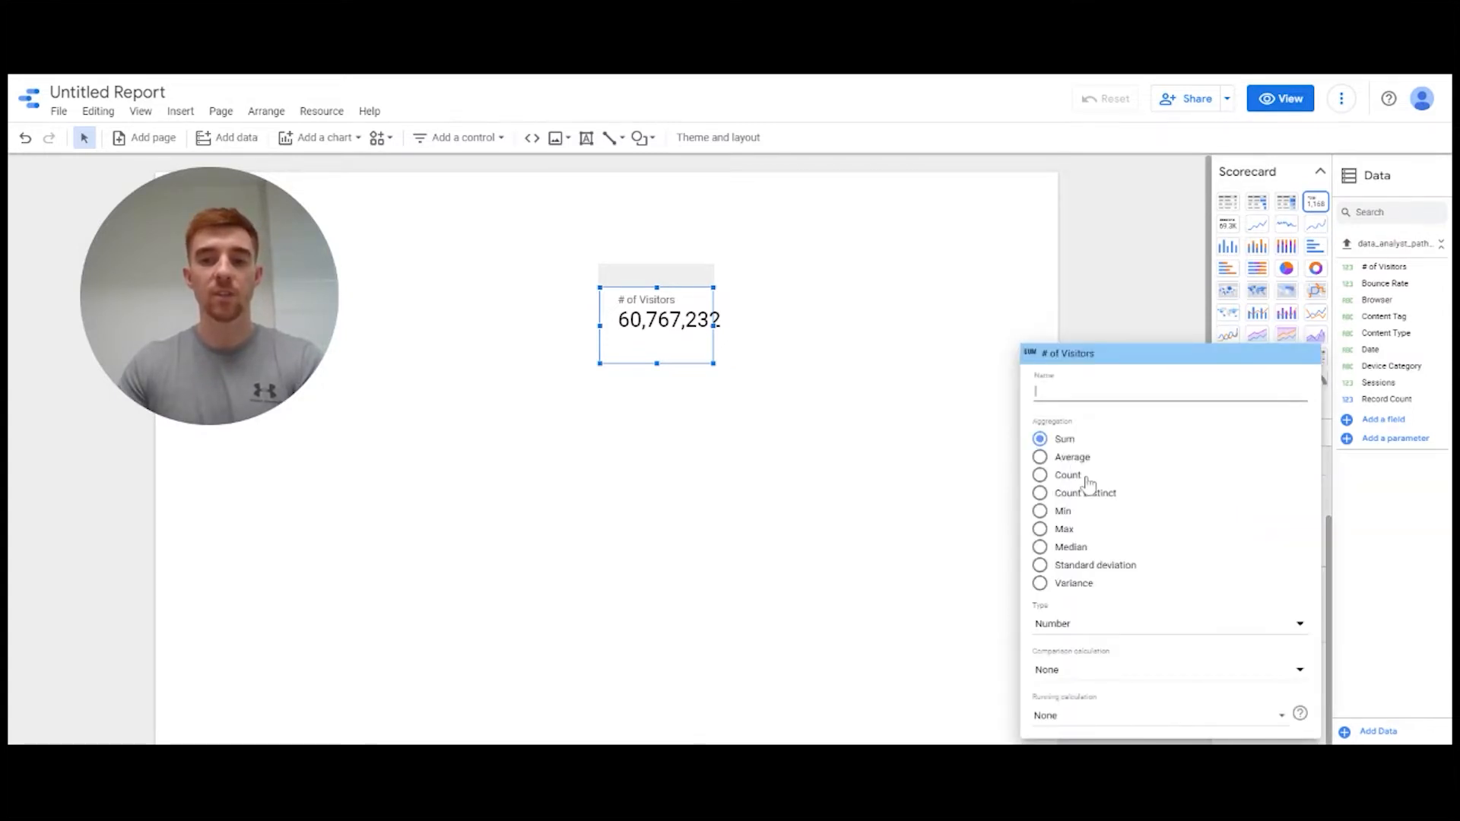
click(975, 567)
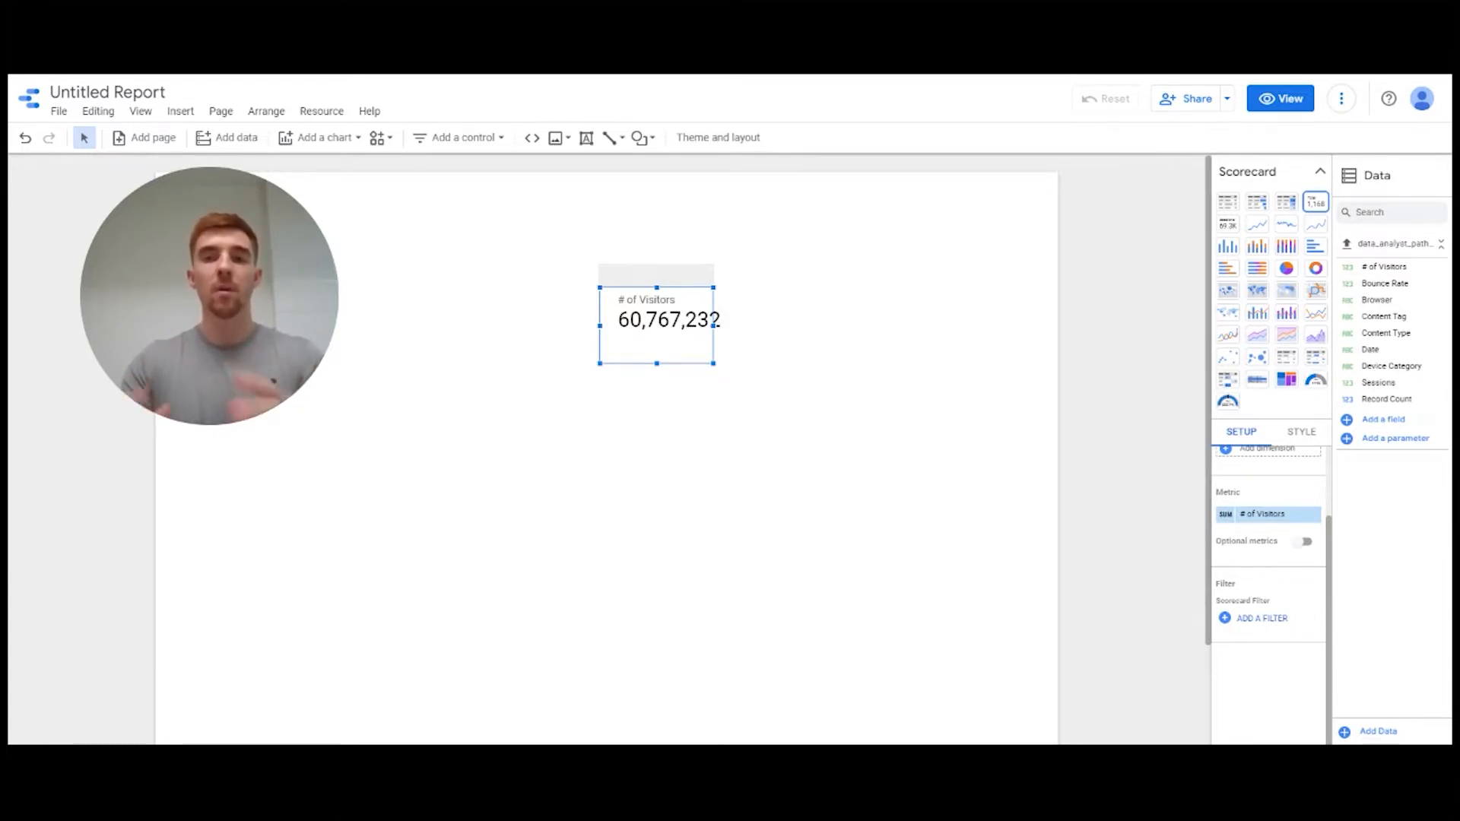
Create and save a scorecard filter named Advice that includes records whose Content Type is equal to Advice
click(1272, 619)
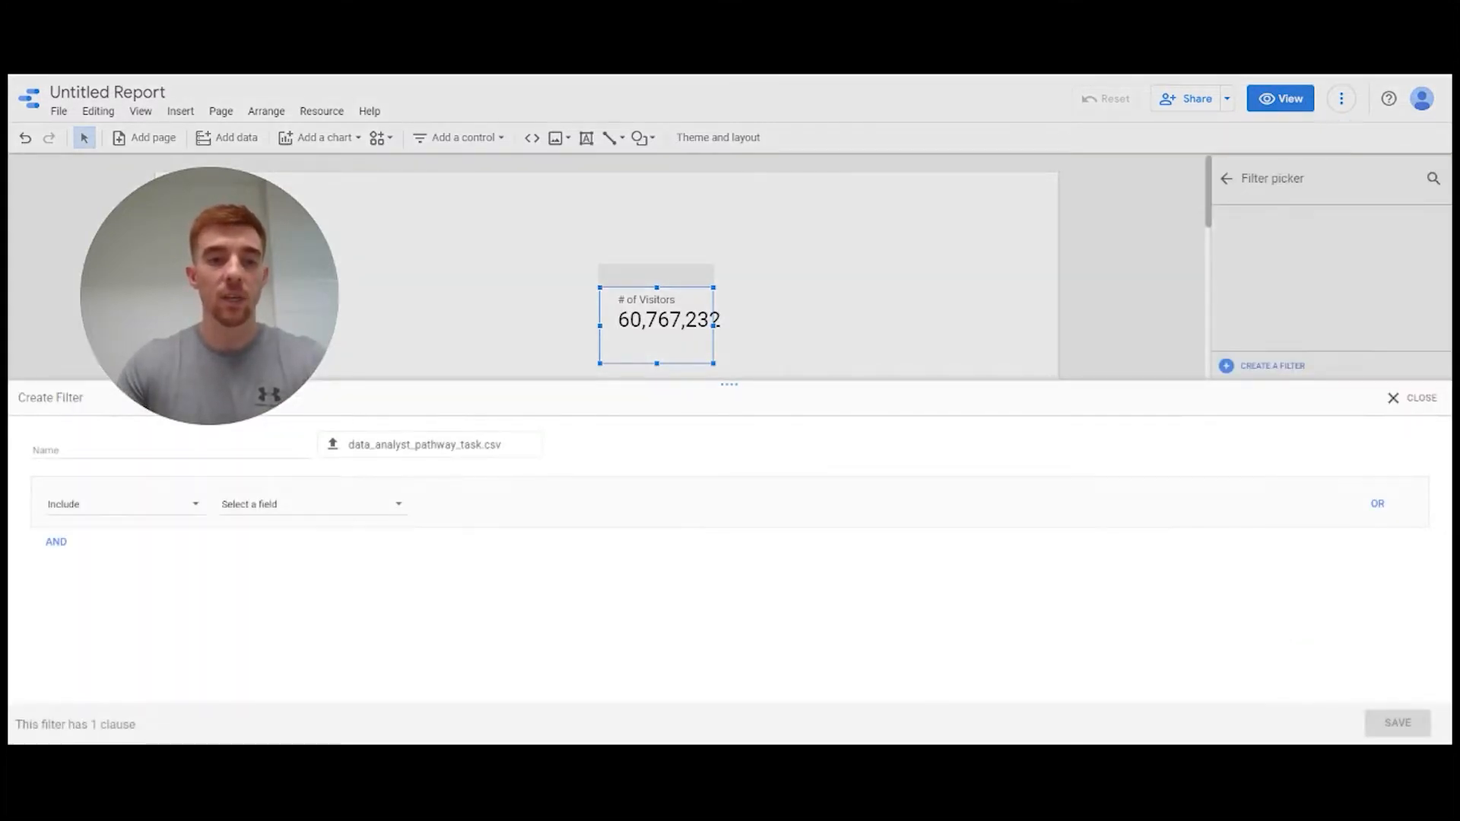
click(280, 506)
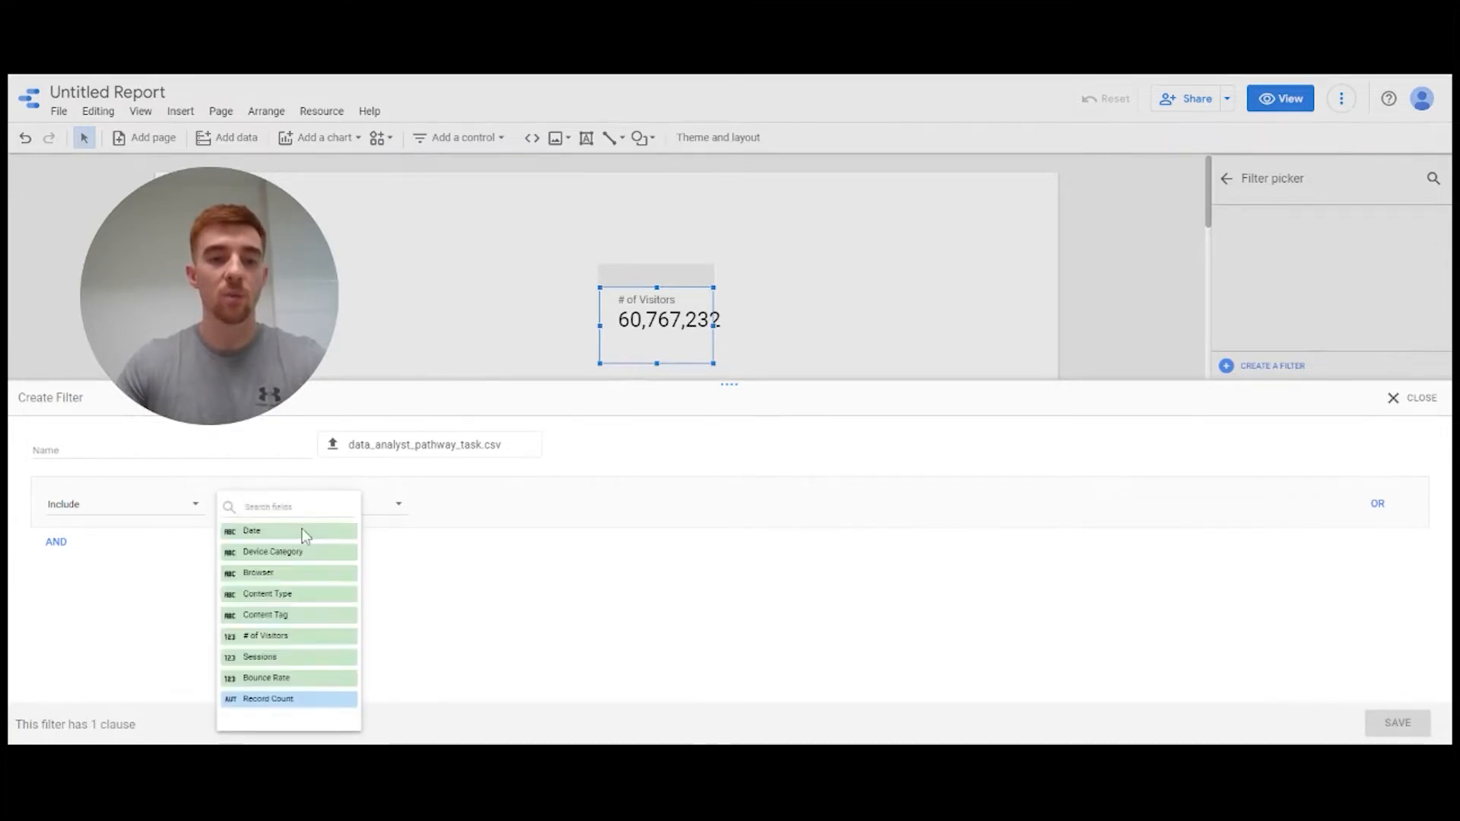
click(301, 599)
click(510, 505)
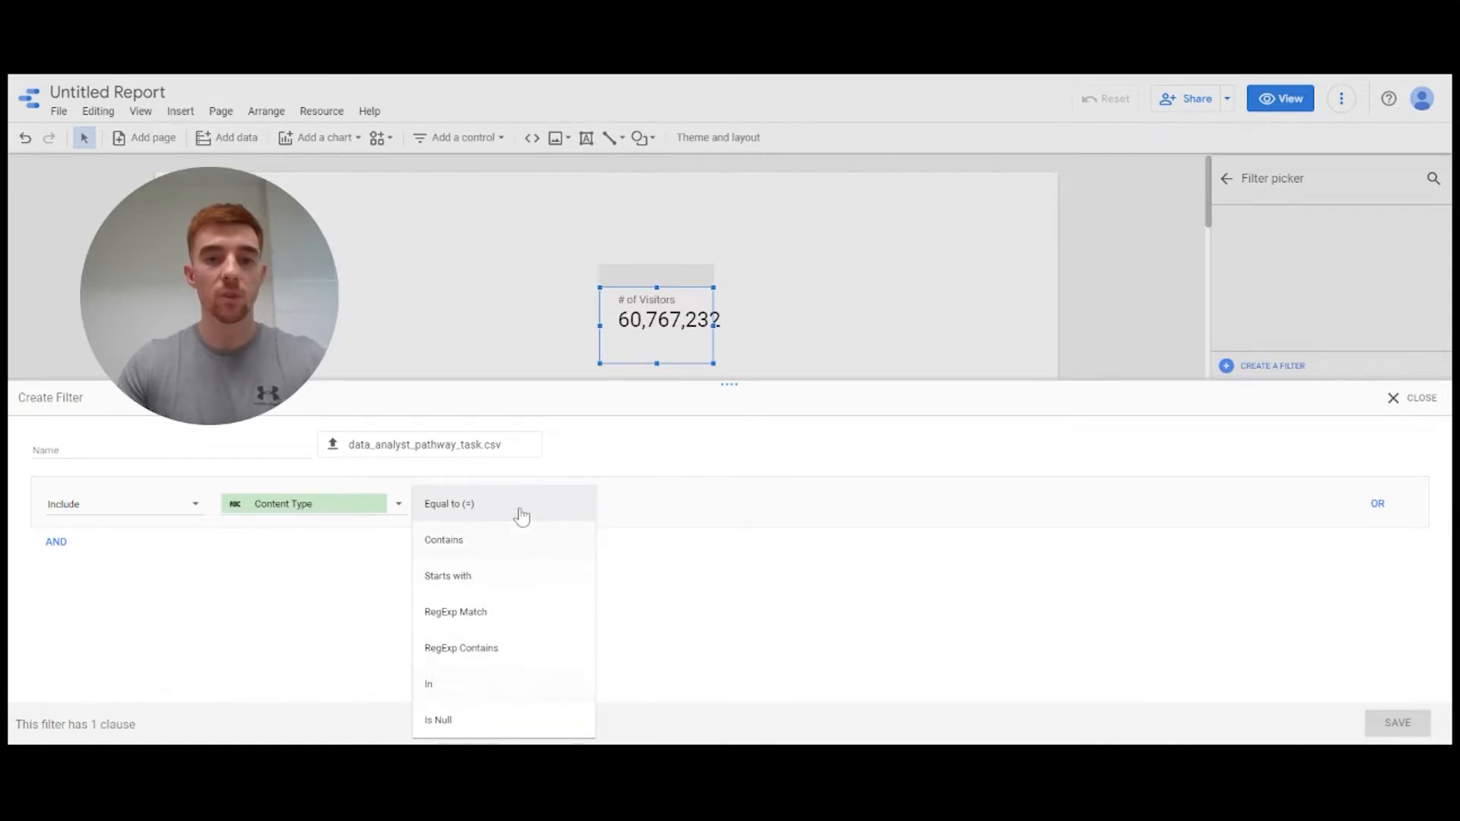
click(521, 511)
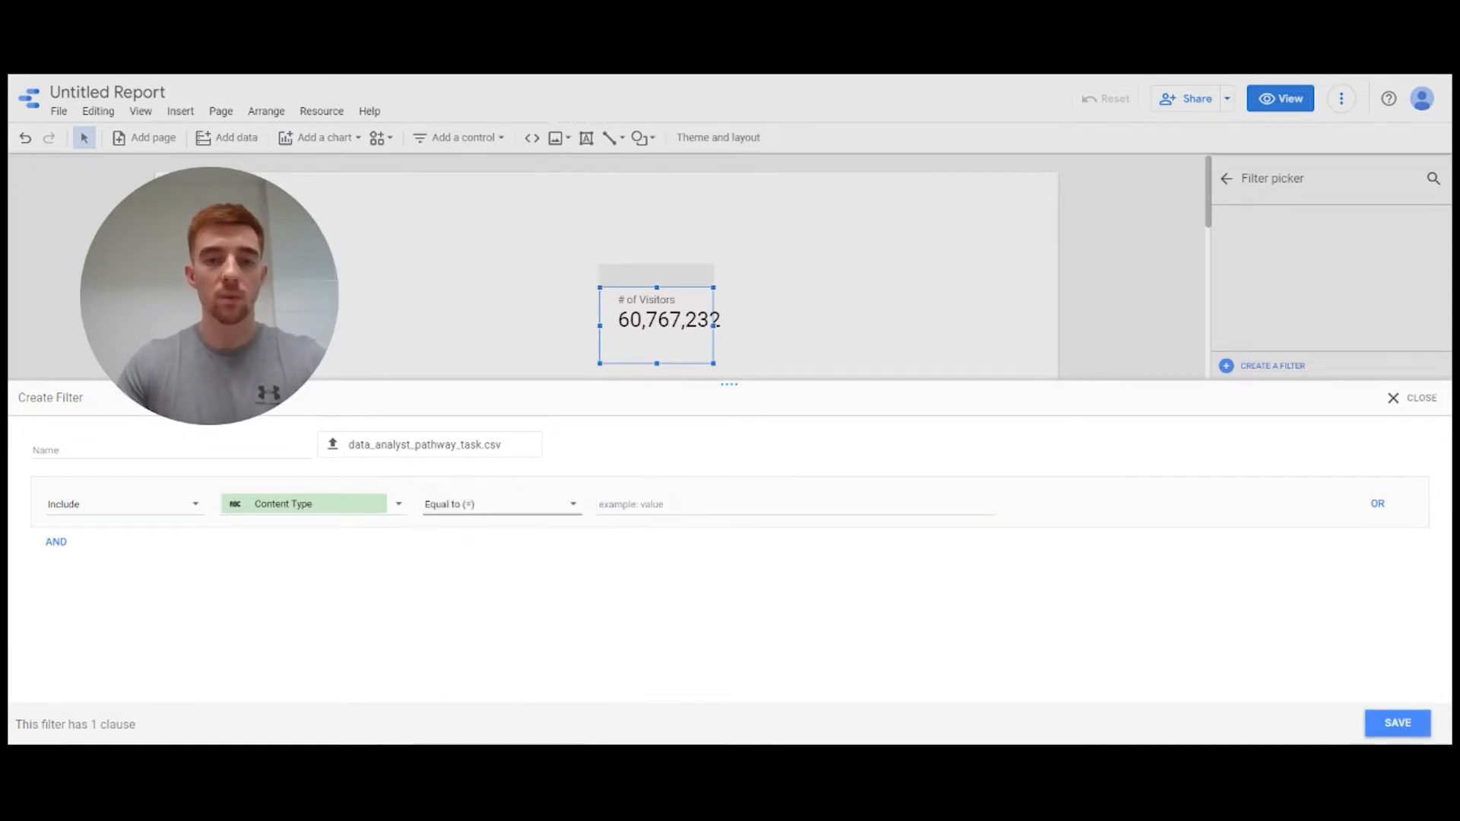
click(632, 505)
text(Adv)
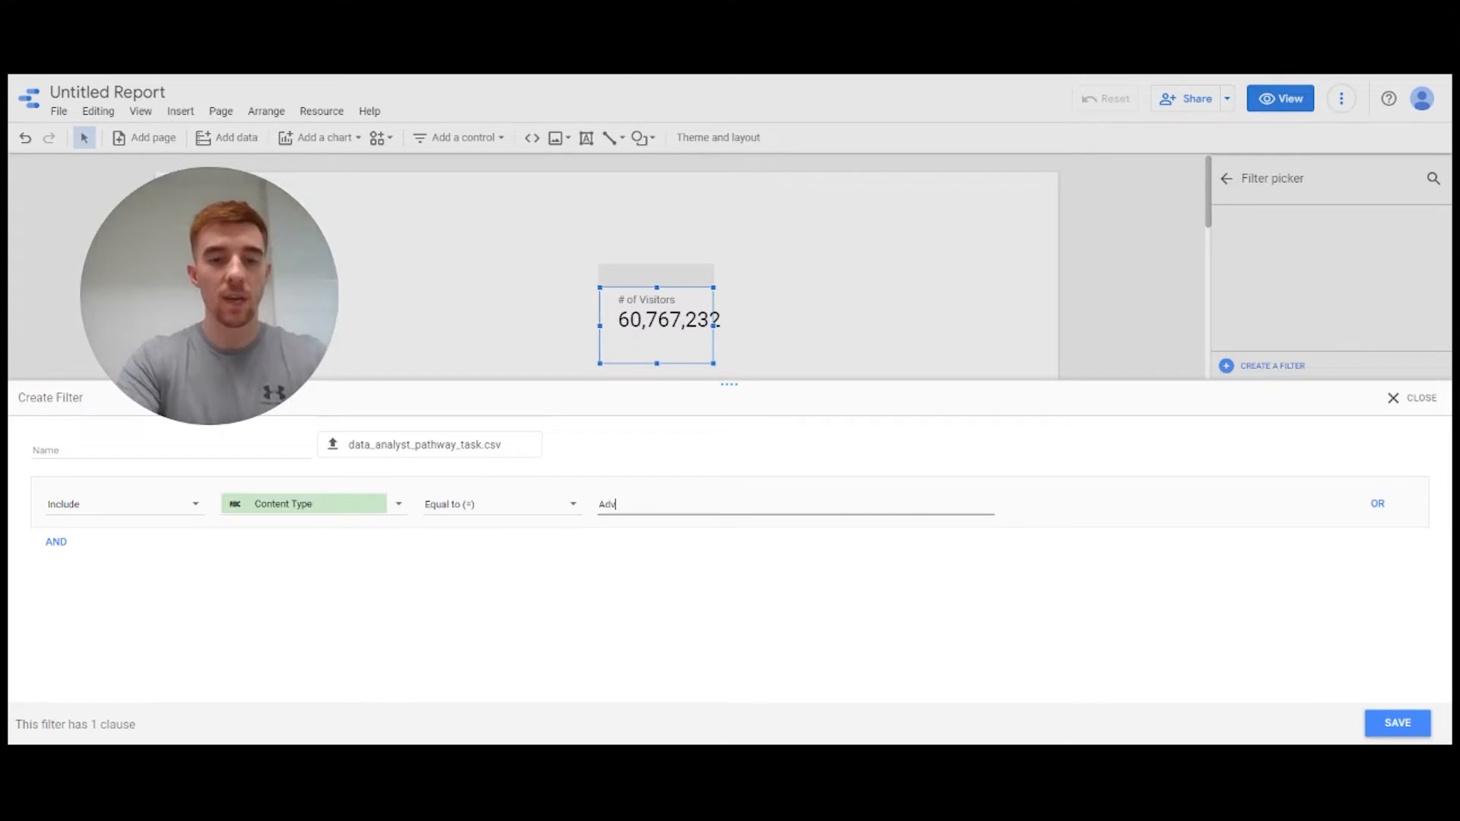
text(ice)
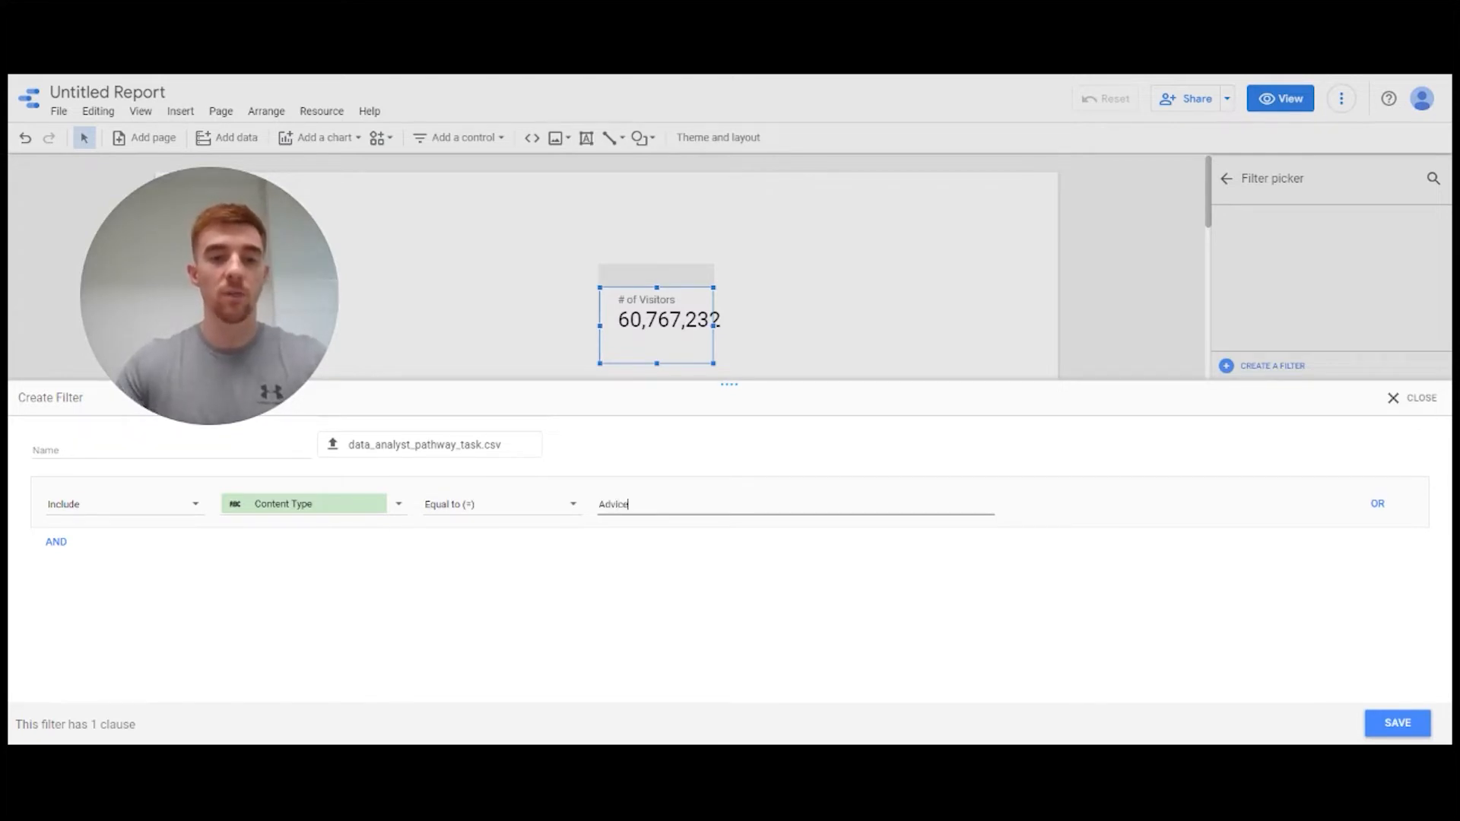
click(263, 456)
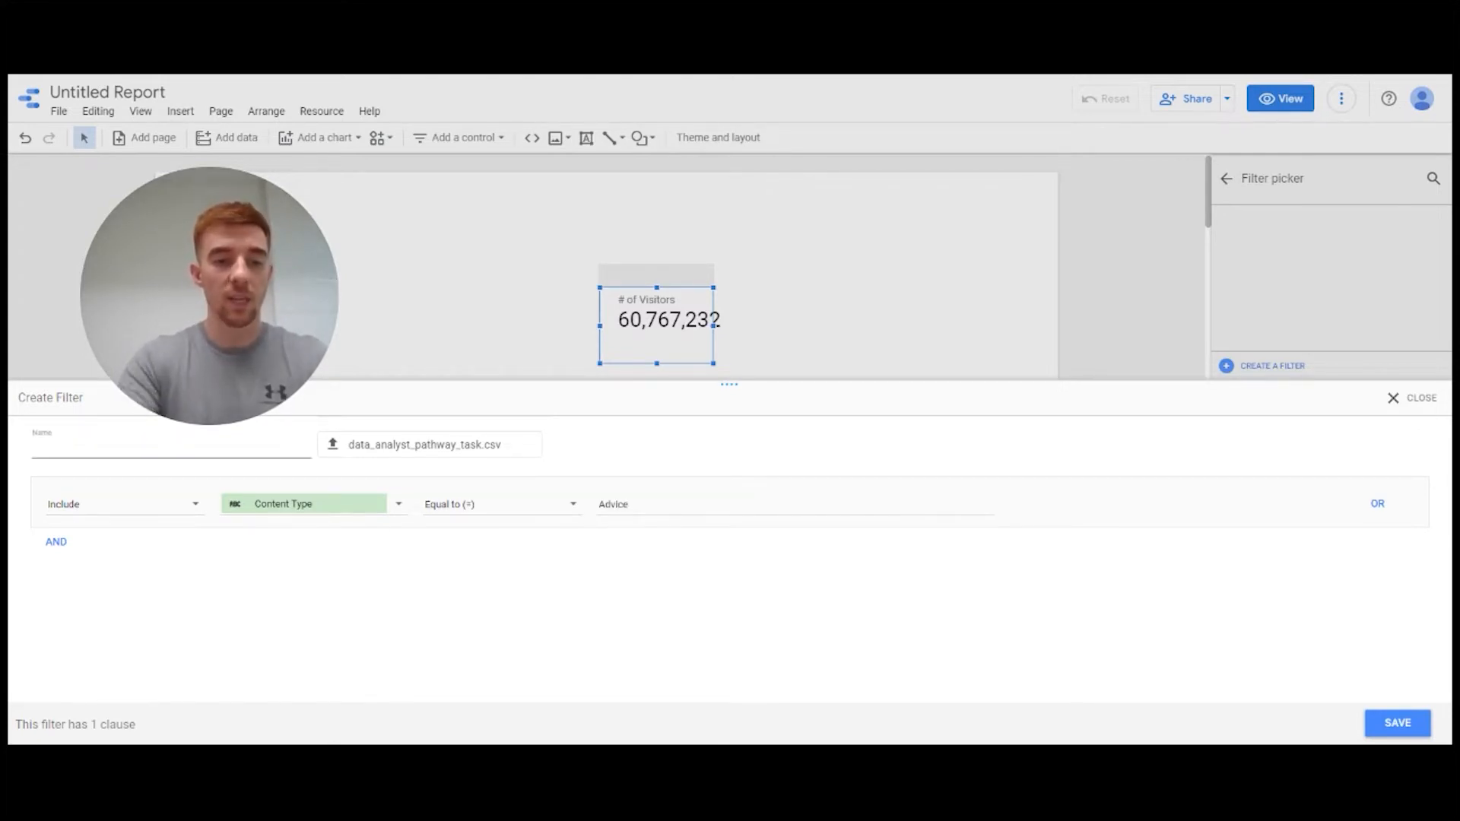
text(Advice)
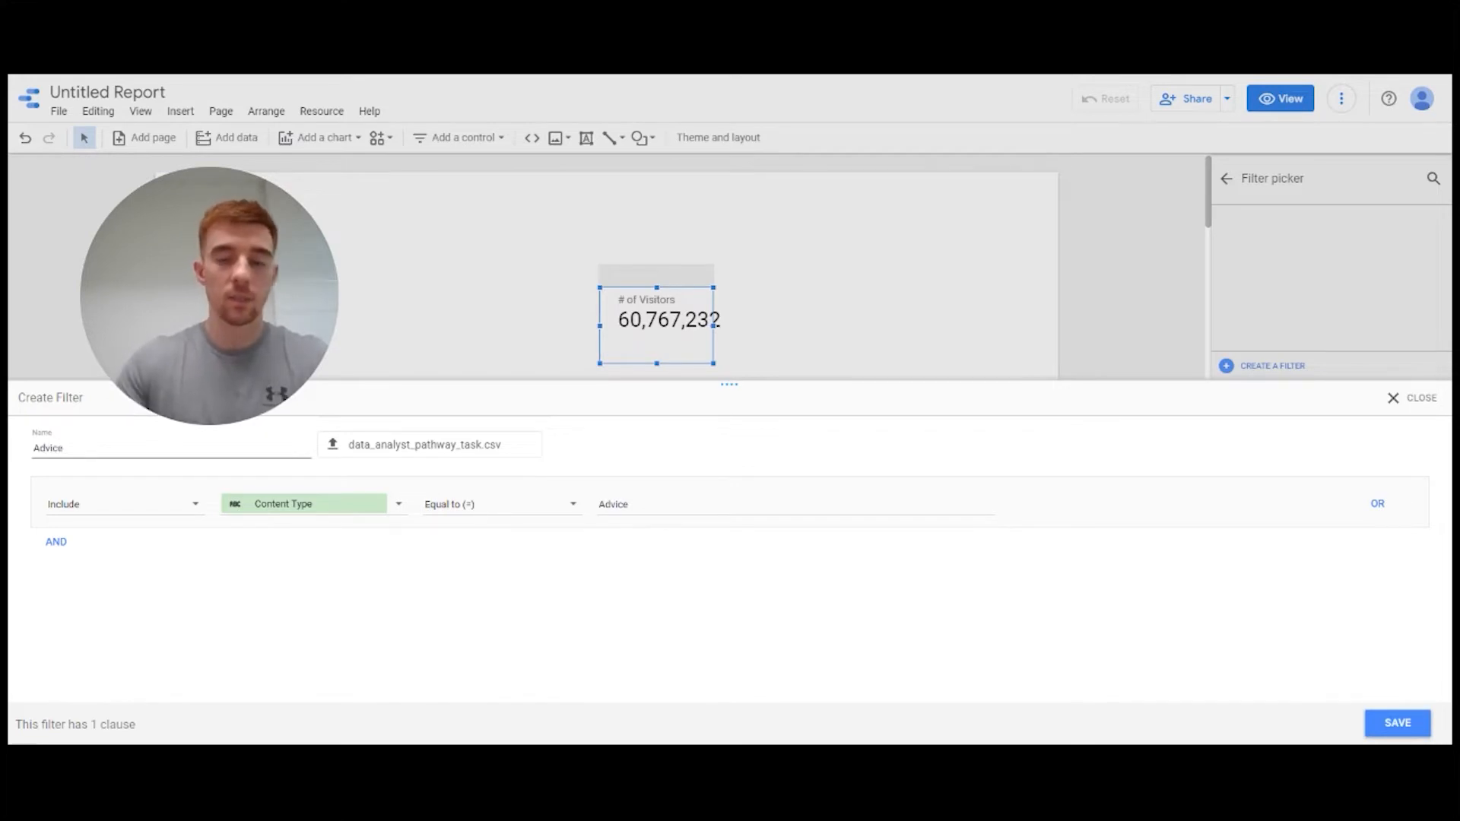
click(1418, 731)
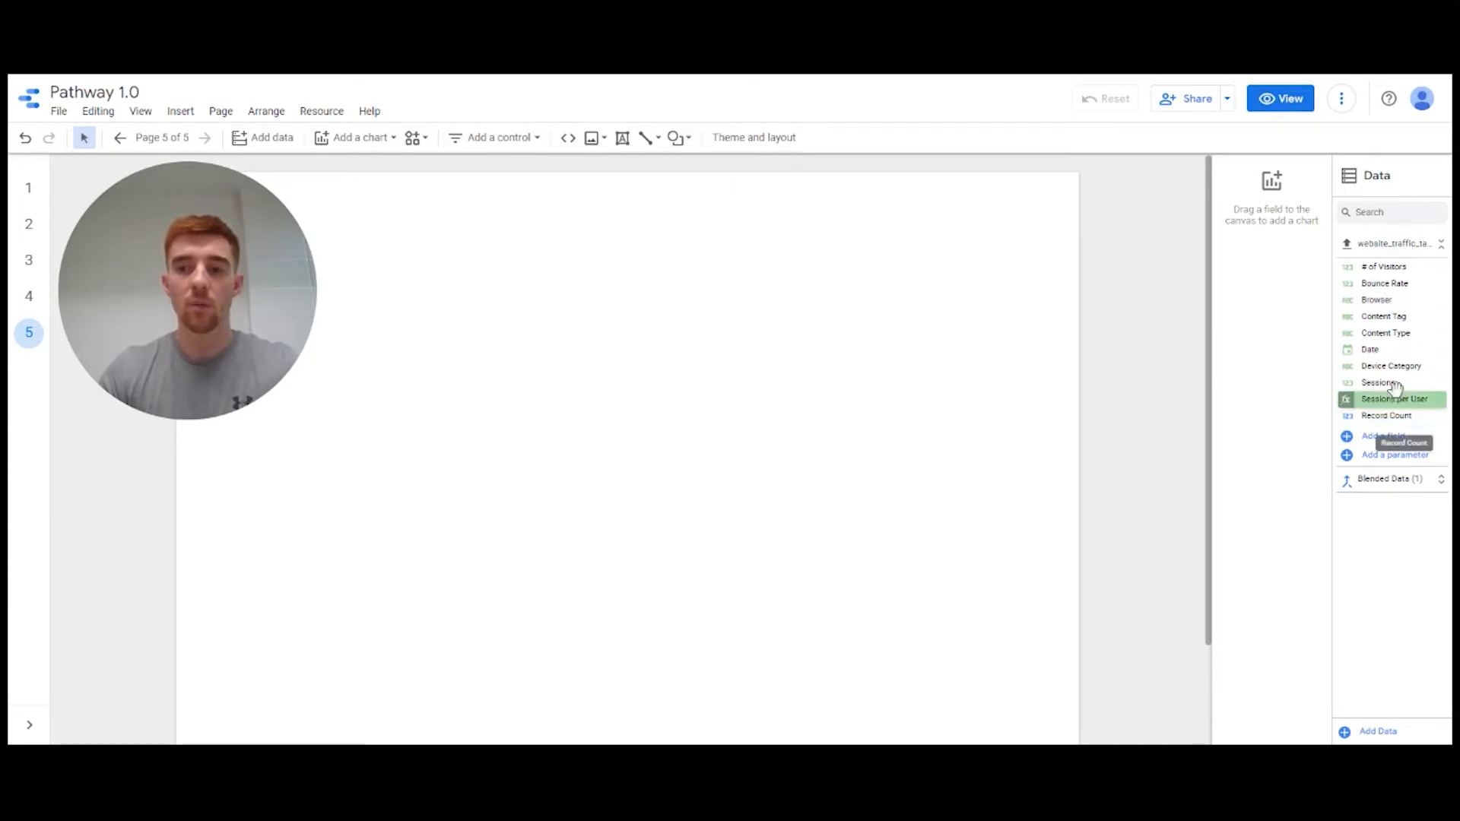
Add a Sessions time series chart to page 5 of the Pathway 1.0 report, enlarged and placed at the page's upper centre
drag(1392, 382, 626, 334)
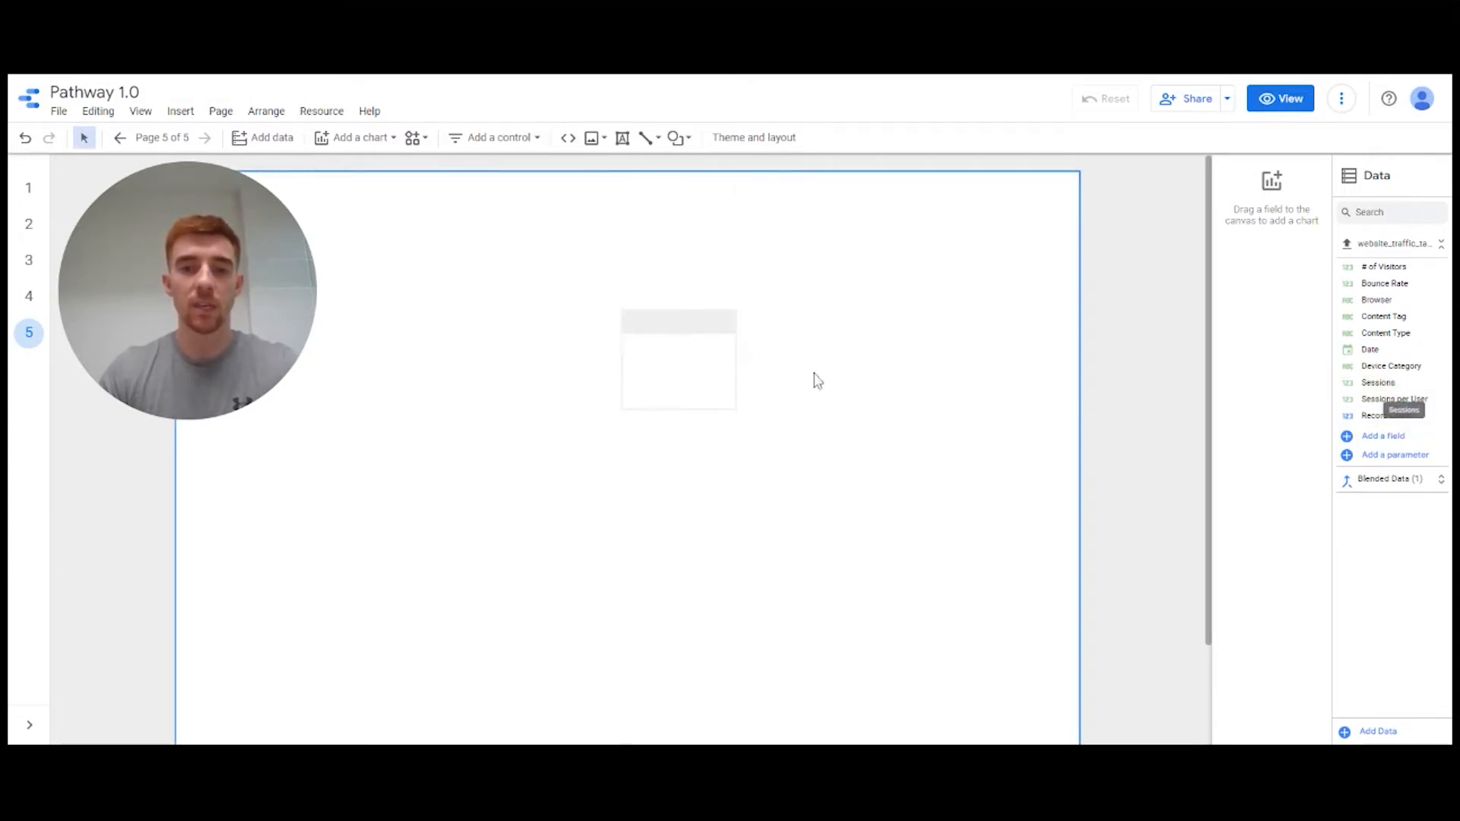
drag(1384, 283, 1317, 306)
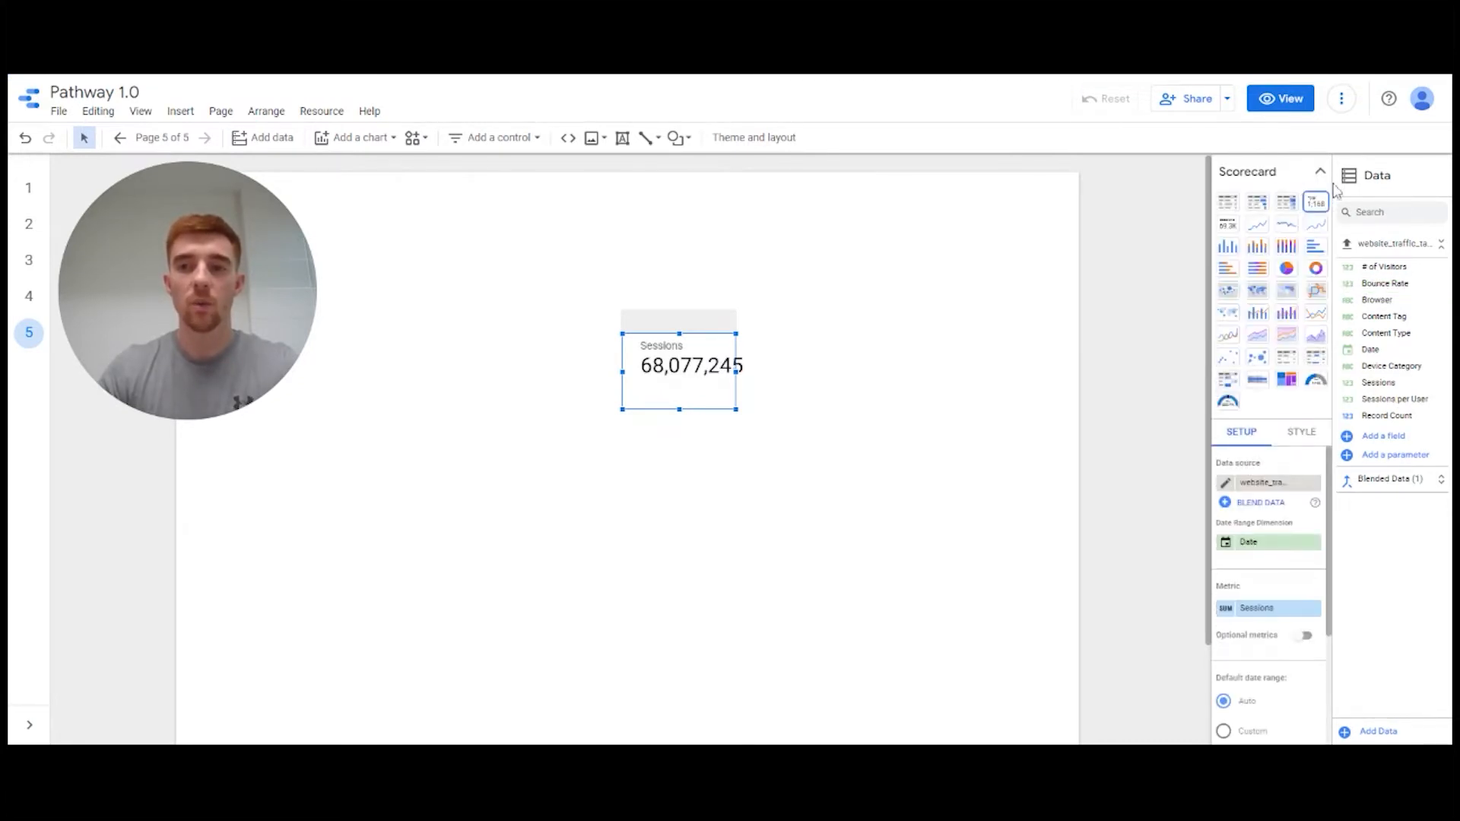
click(1316, 224)
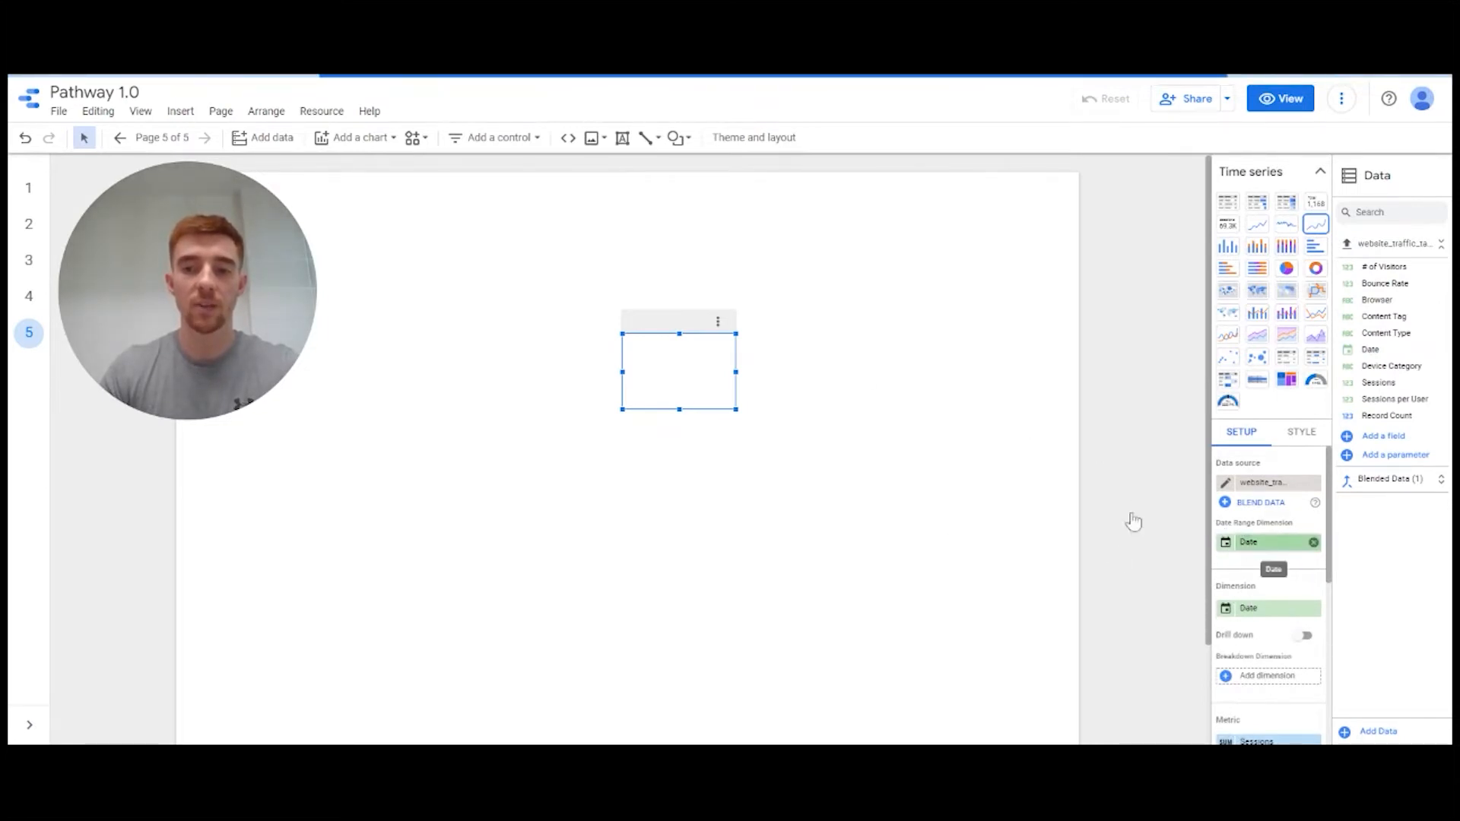
drag(620, 409, 359, 552)
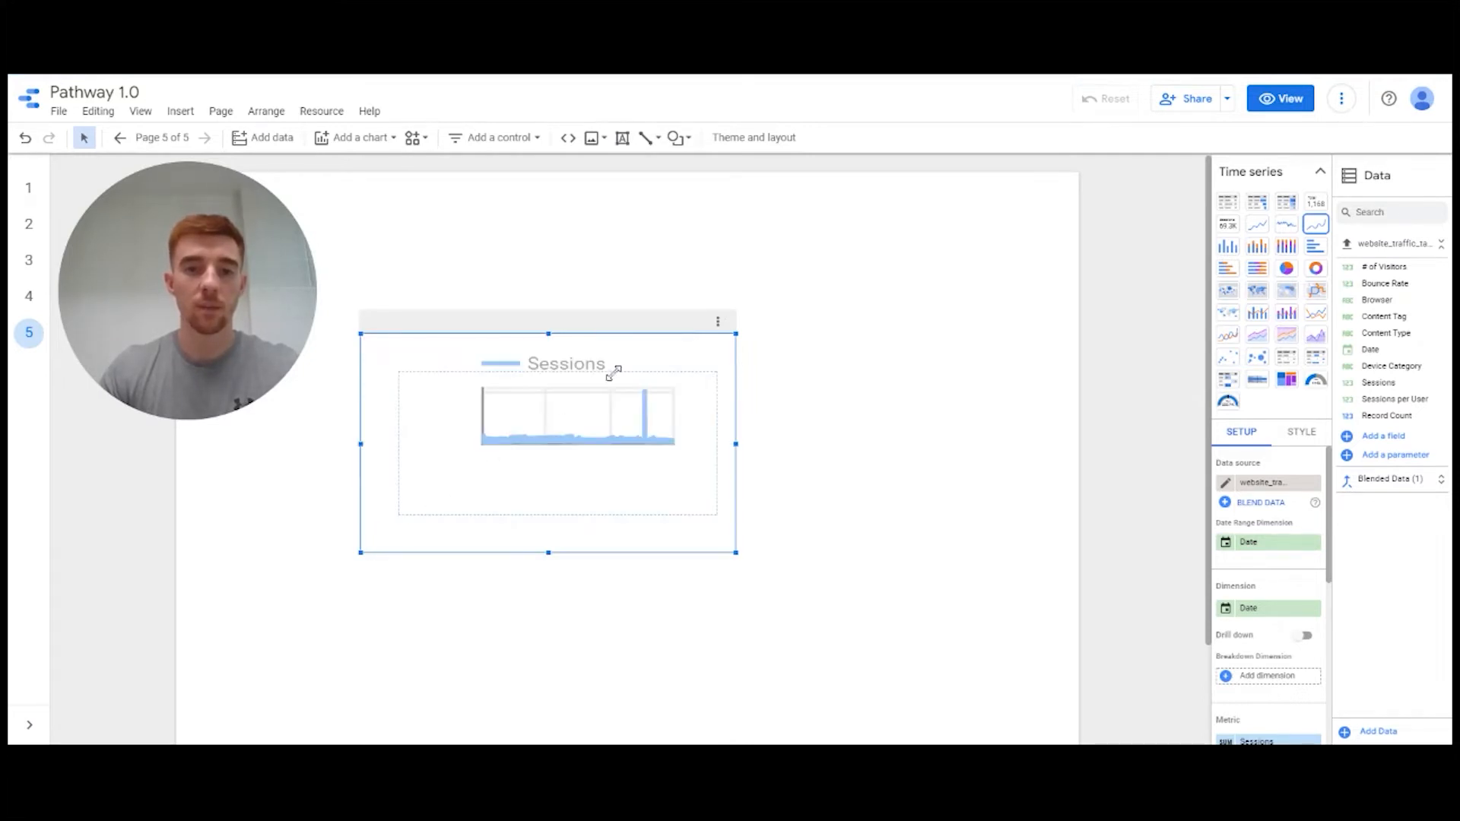
drag(597, 323, 703, 188)
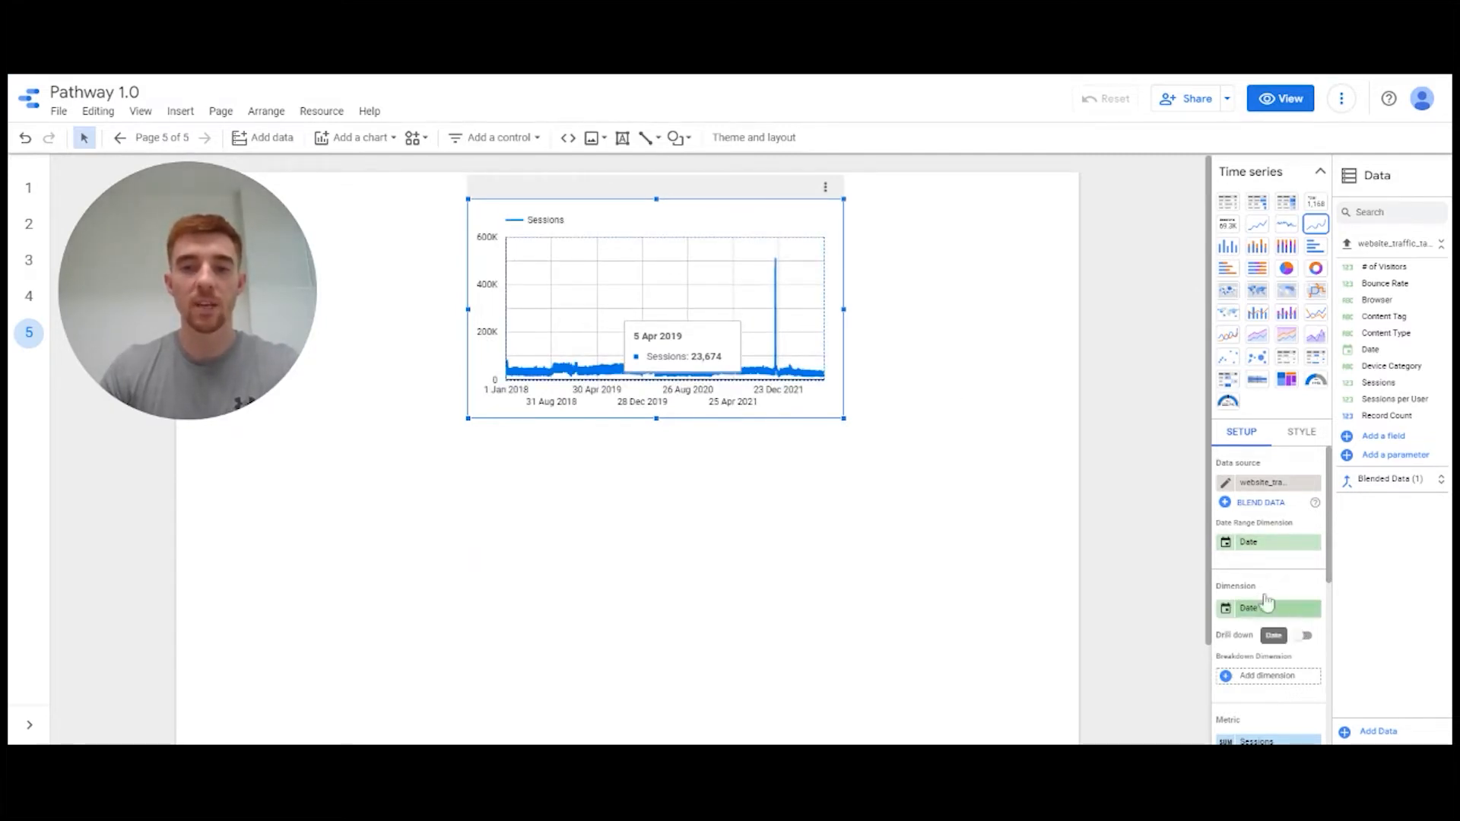
Set the type of the time series chart's Date dimension to Month
click(1231, 612)
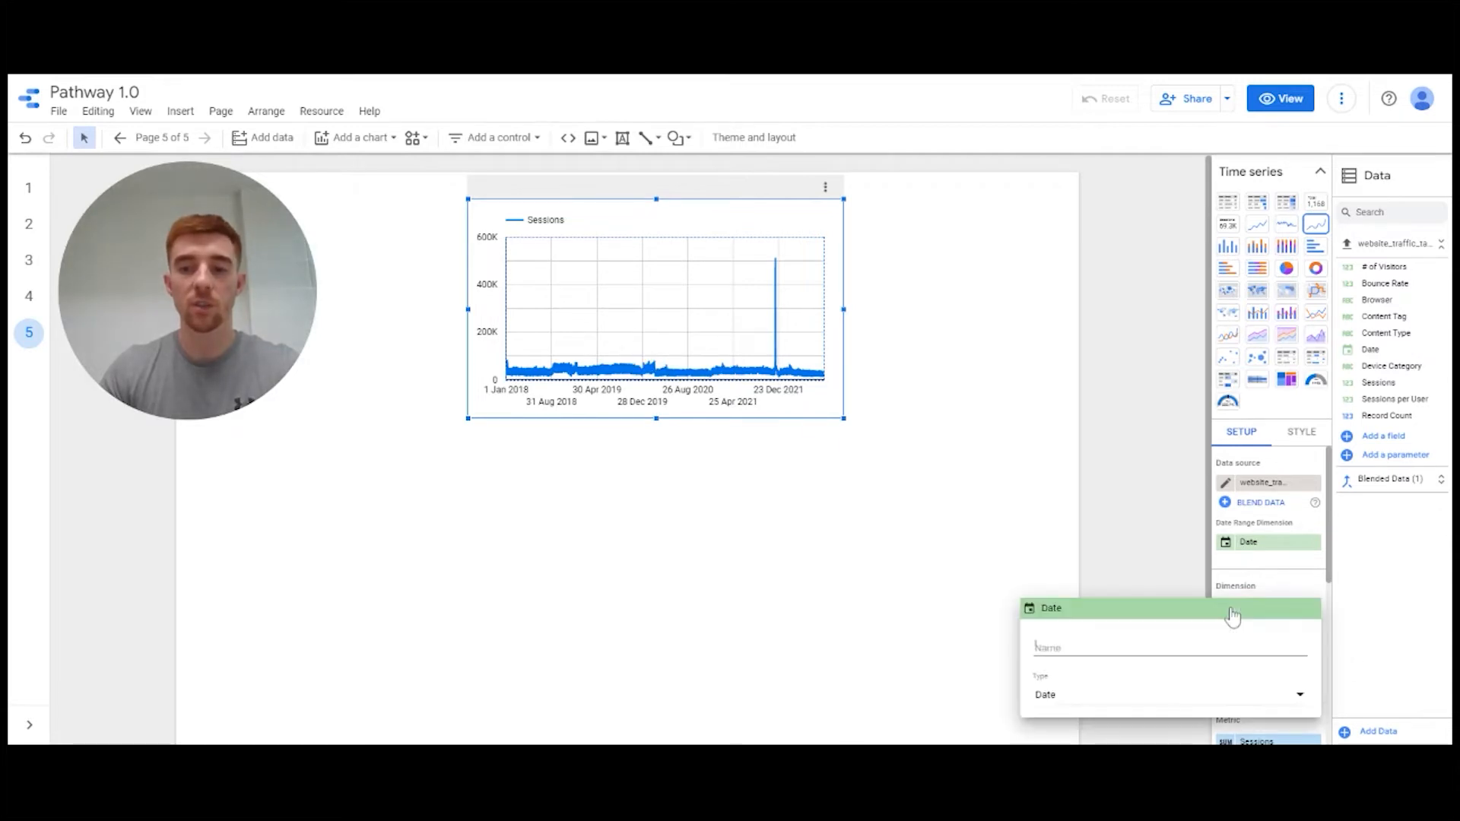
click(1151, 698)
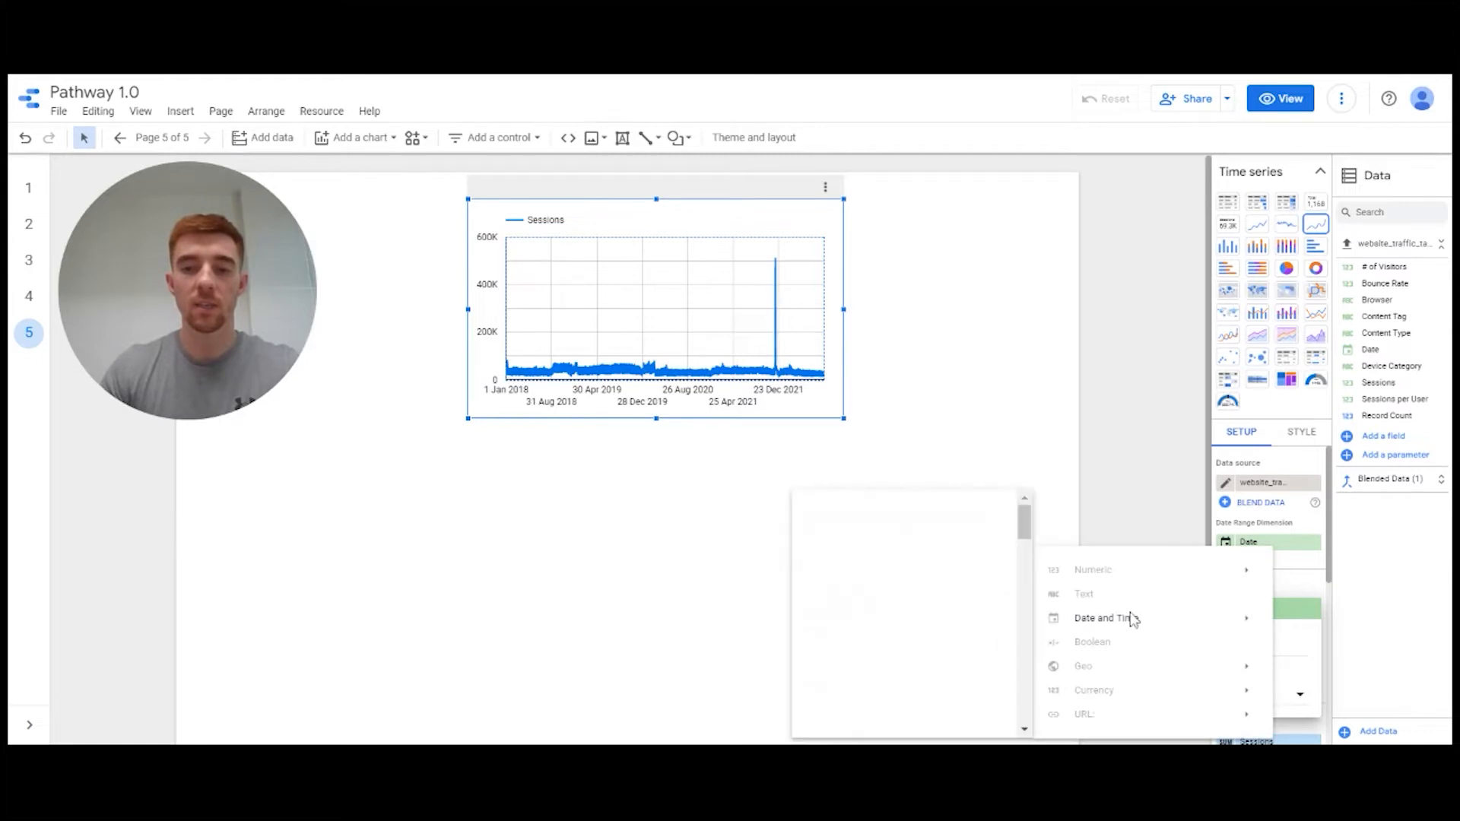
mouse_move(1131, 620)
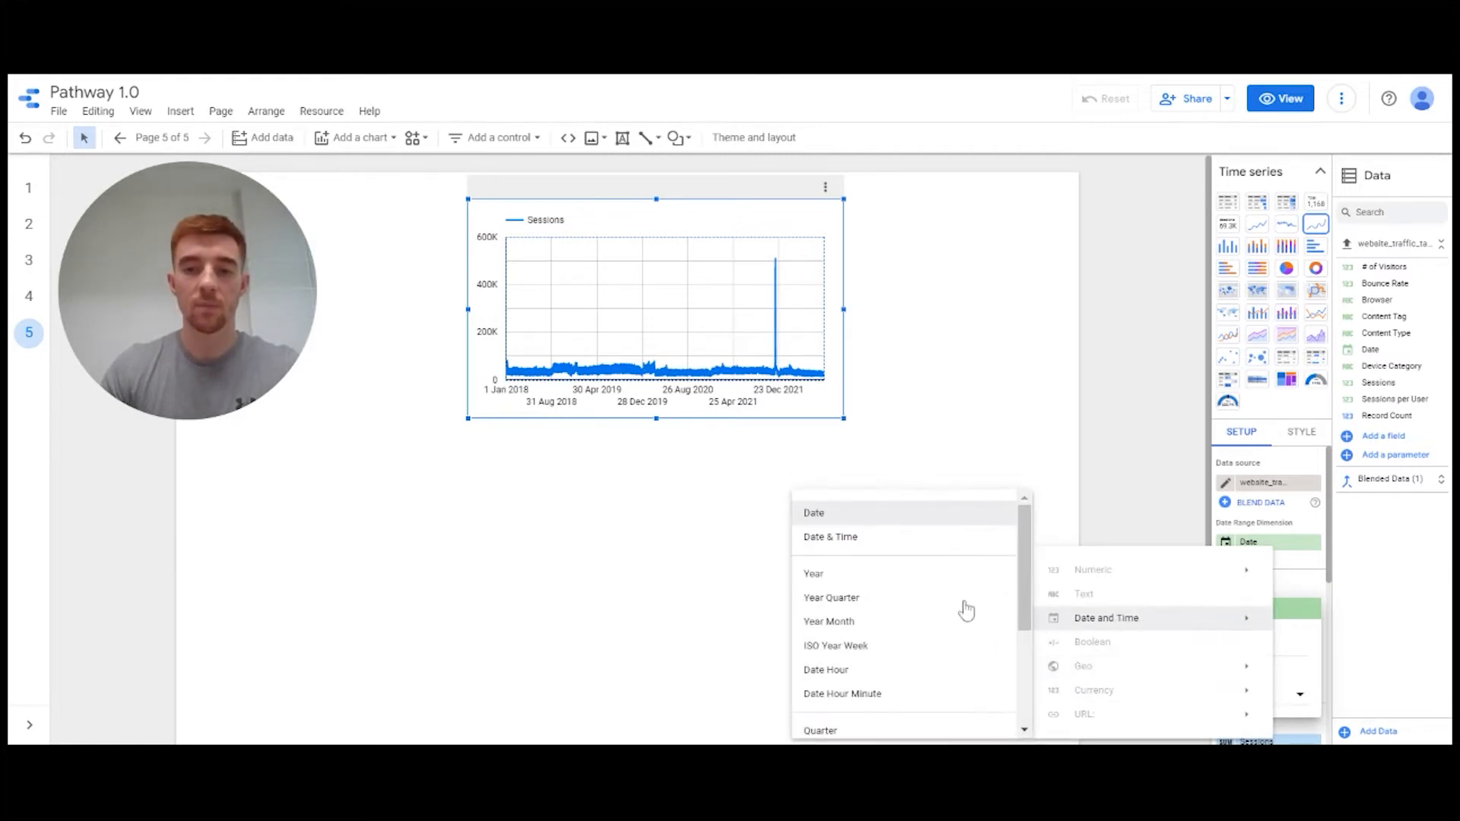
scroll(889, 677, down, 3)
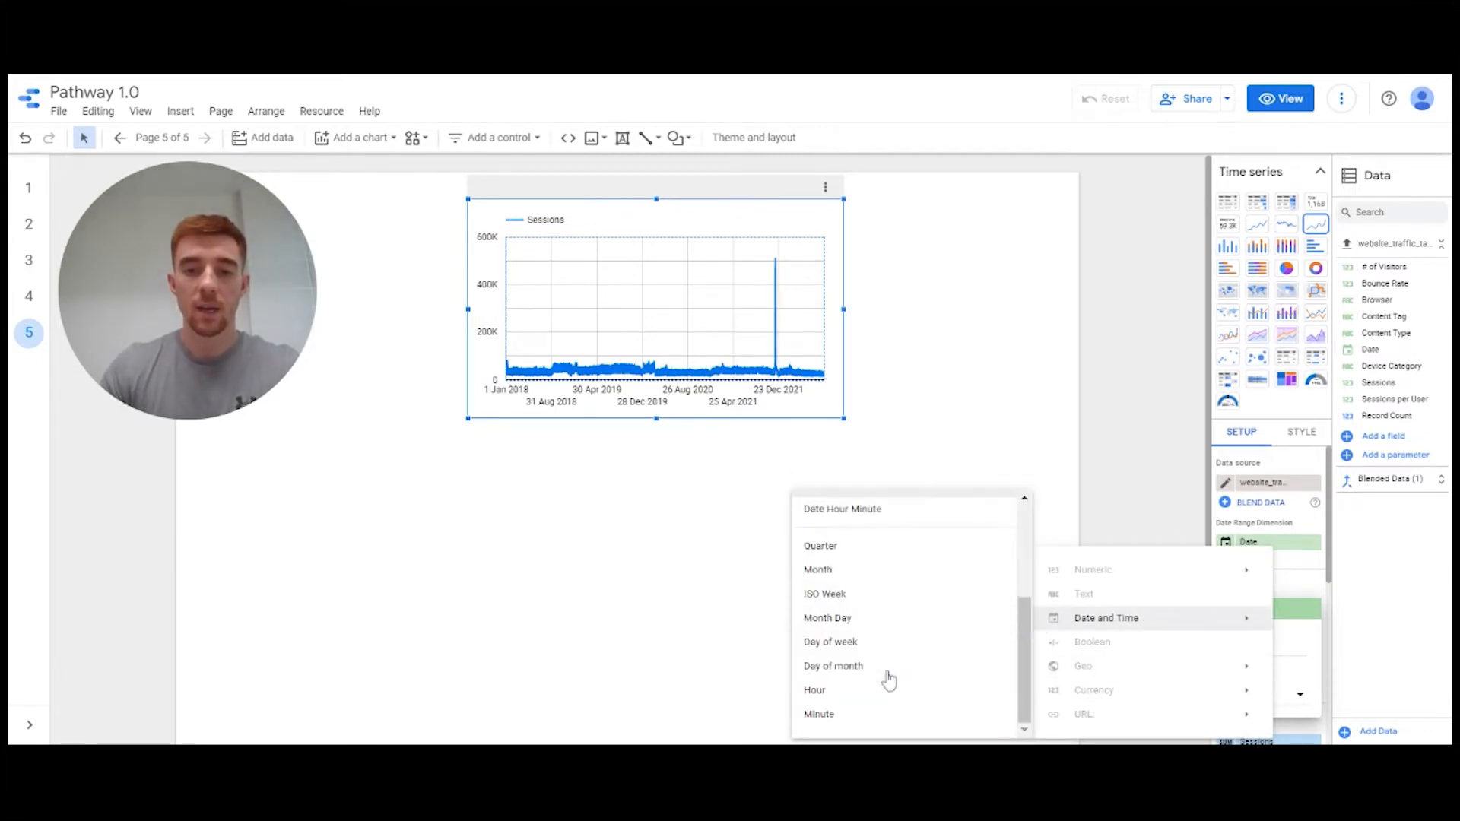
click(868, 578)
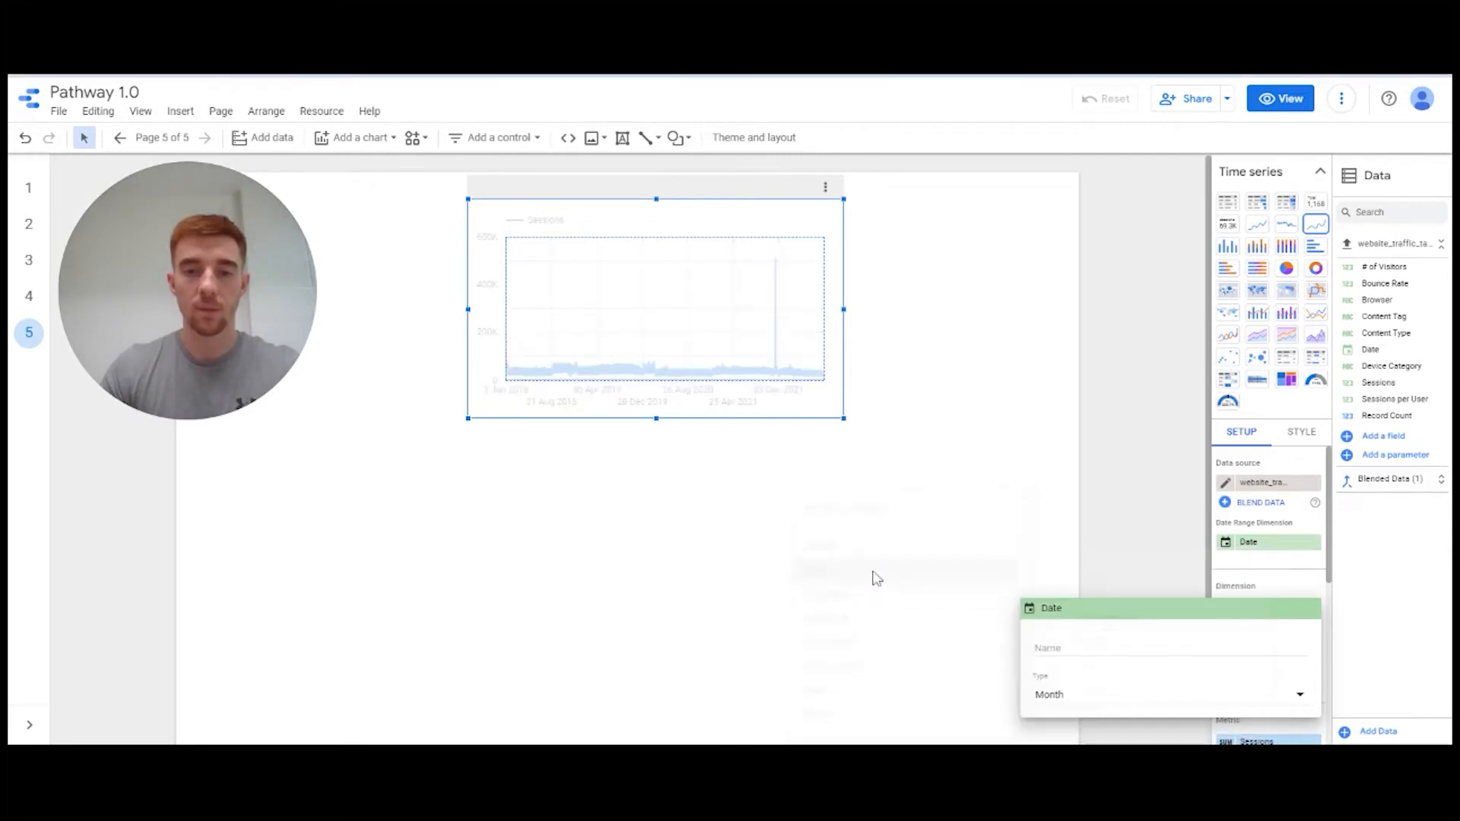
click(1073, 549)
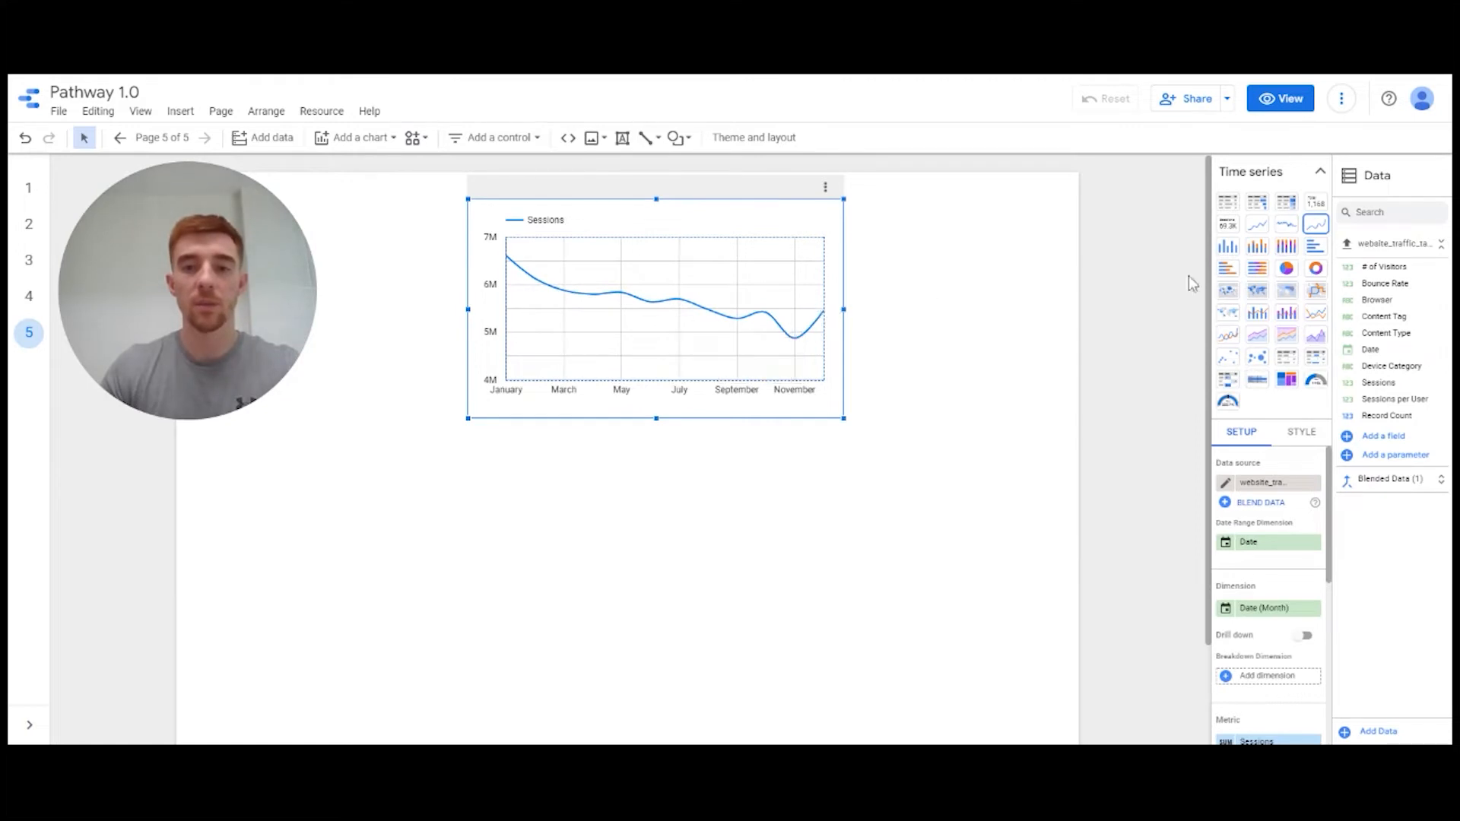
Display series no. 1 of the Sessions chart as bars instead of a line
click(1321, 173)
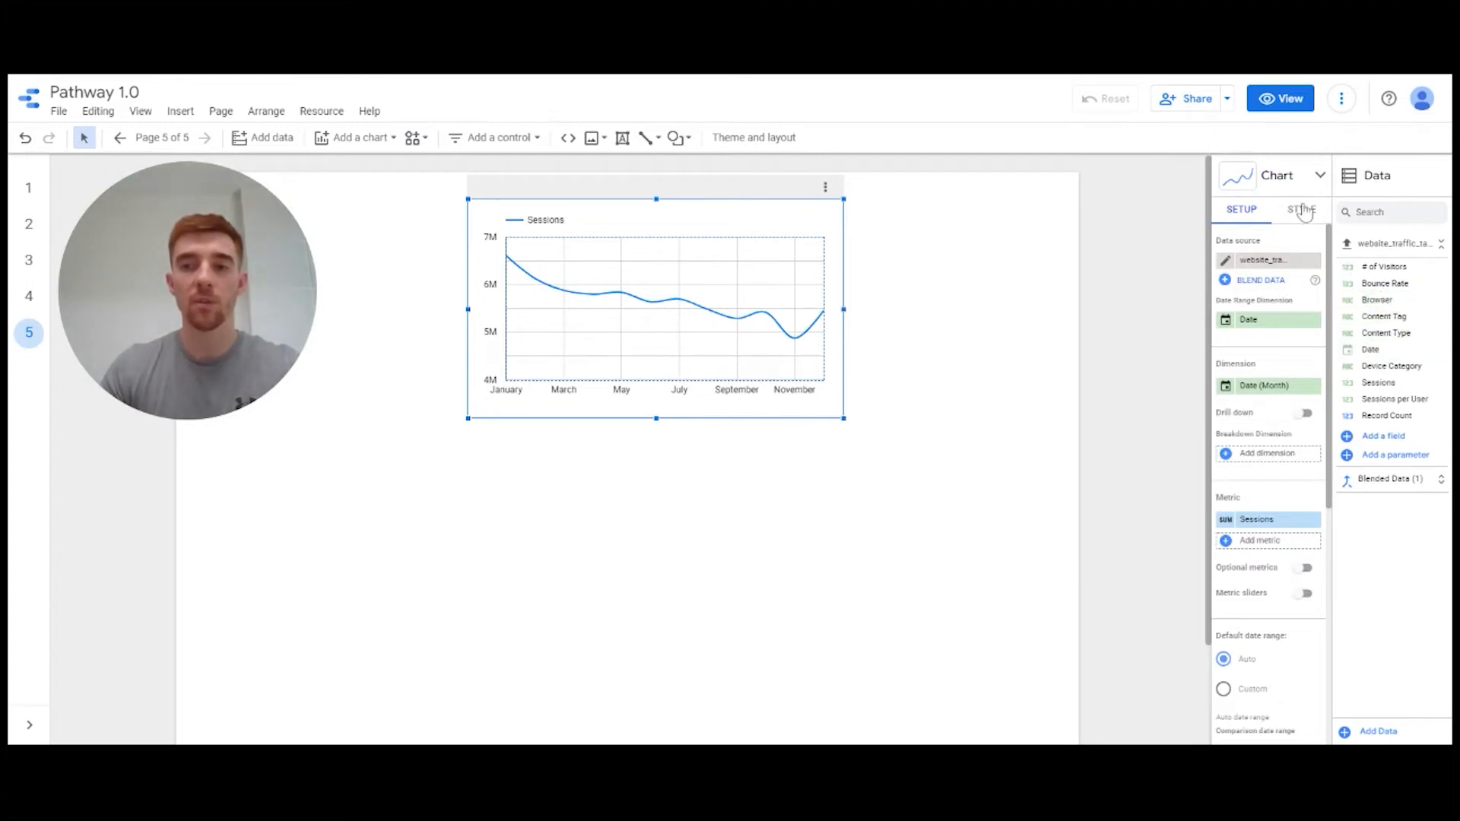
click(1301, 211)
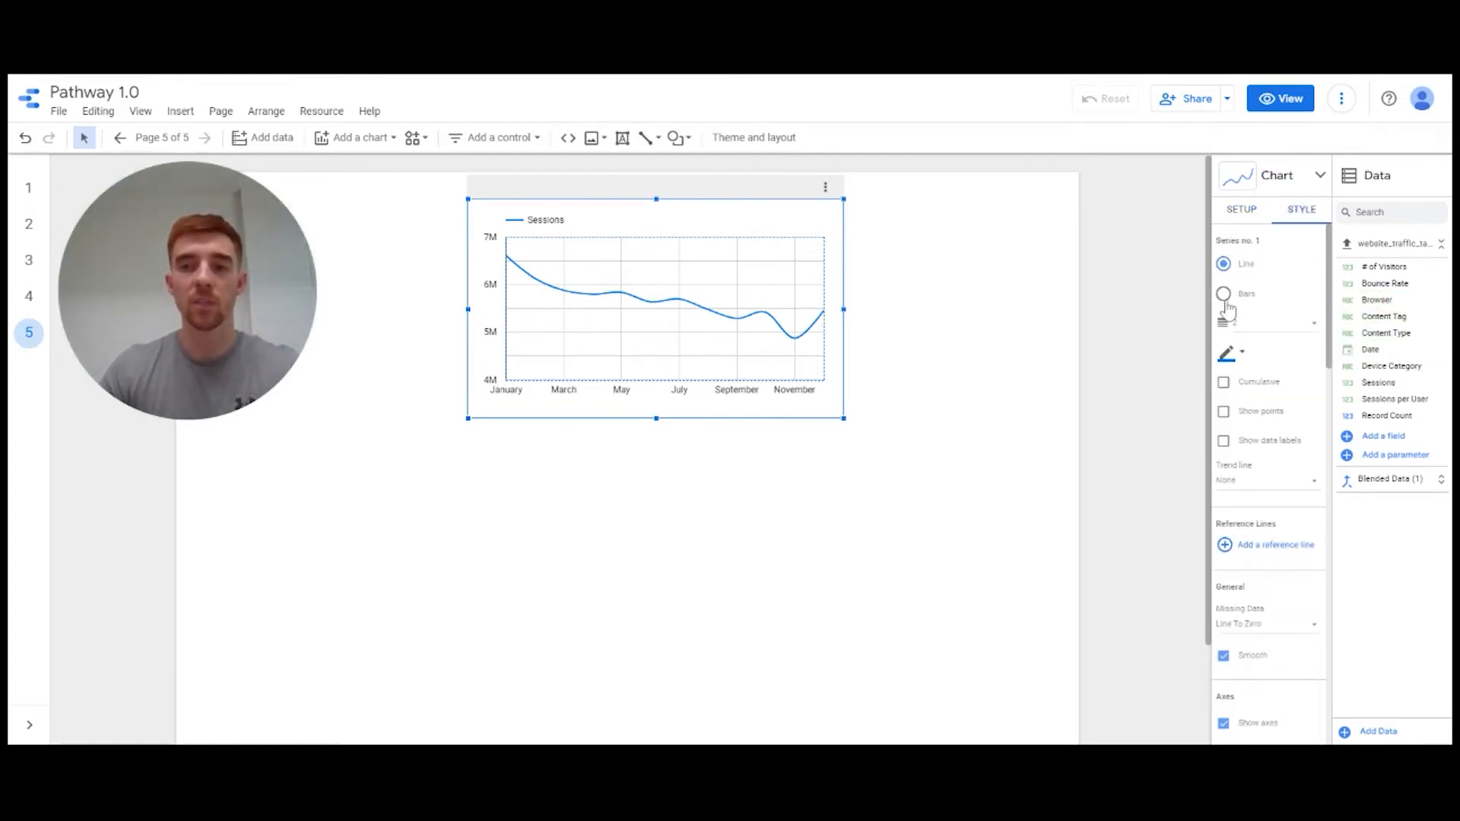
click(1225, 297)
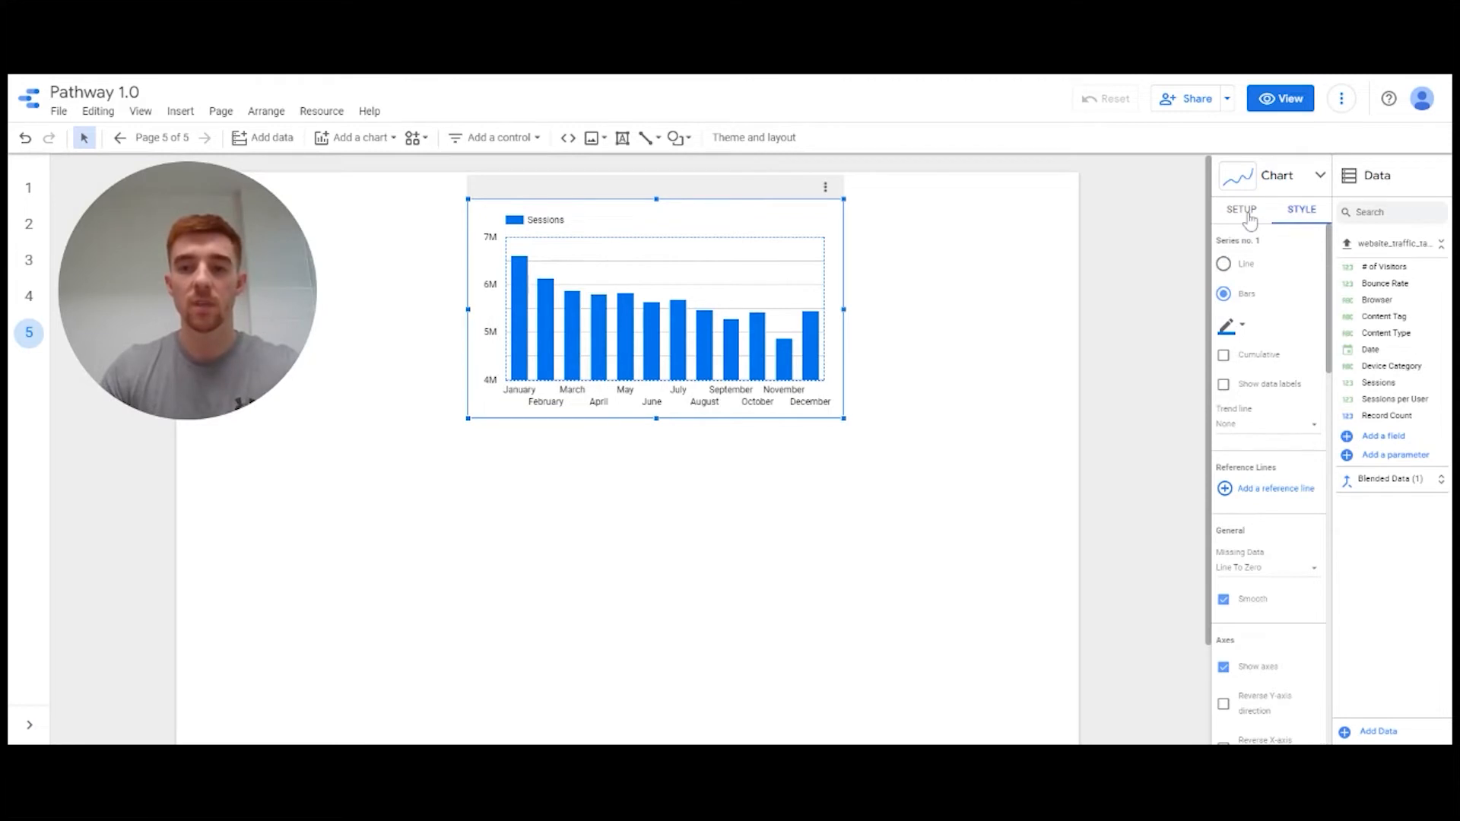
Add Date as the breakdown dimension of the monthly Sessions chart
click(1251, 217)
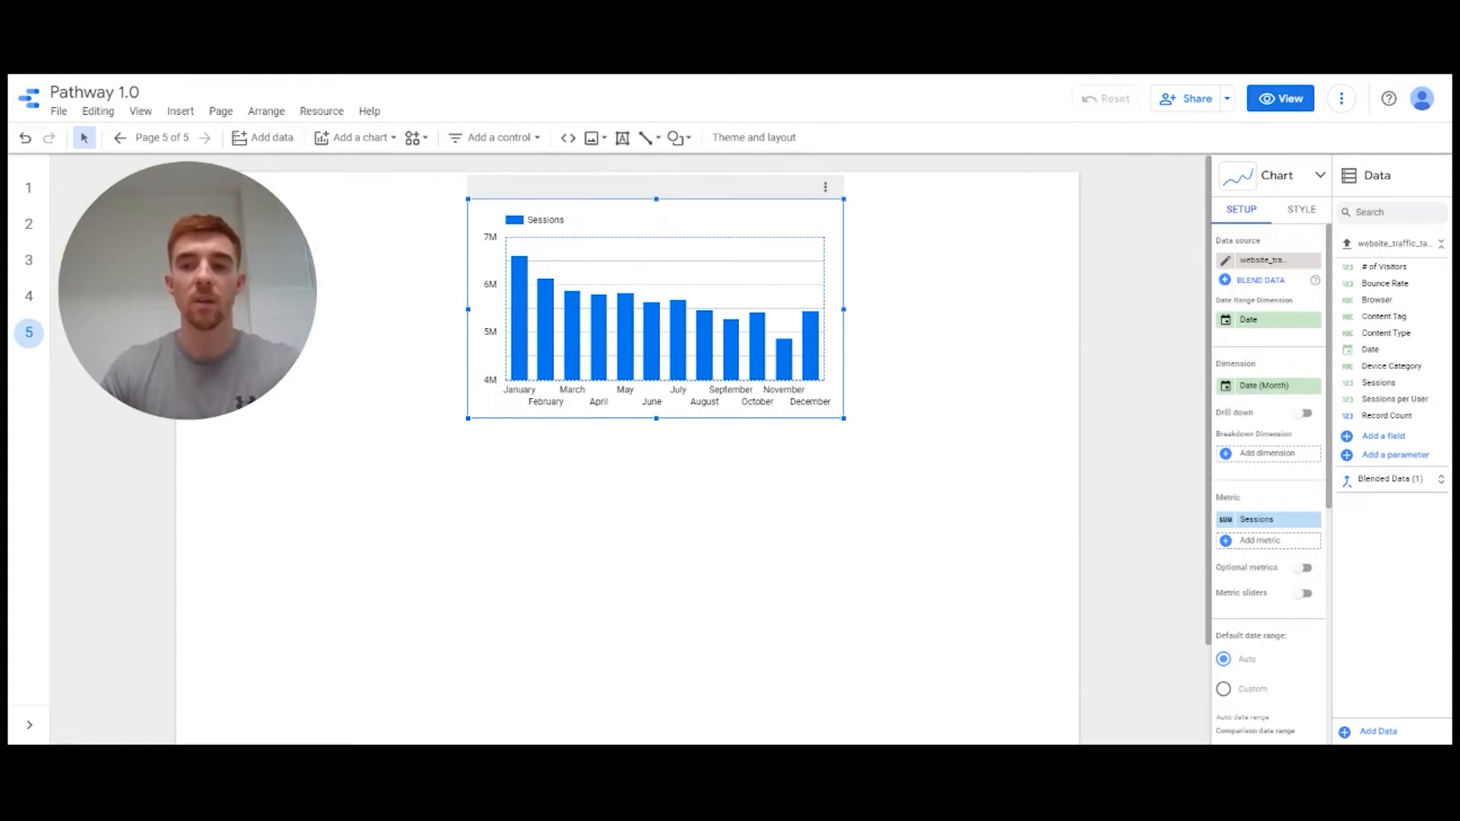
click(1227, 455)
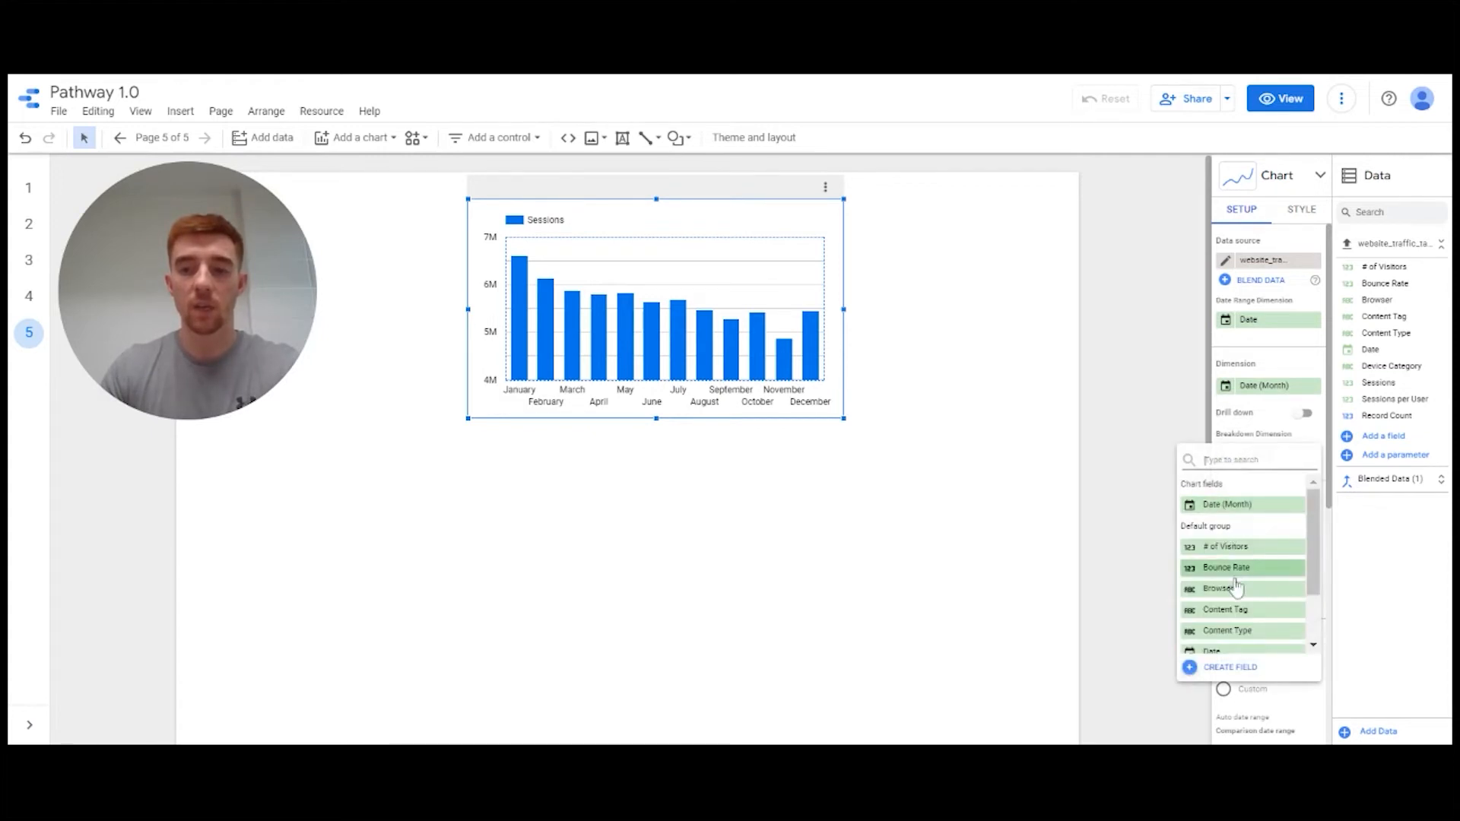
scroll(1236, 590, down, 2)
click(1221, 574)
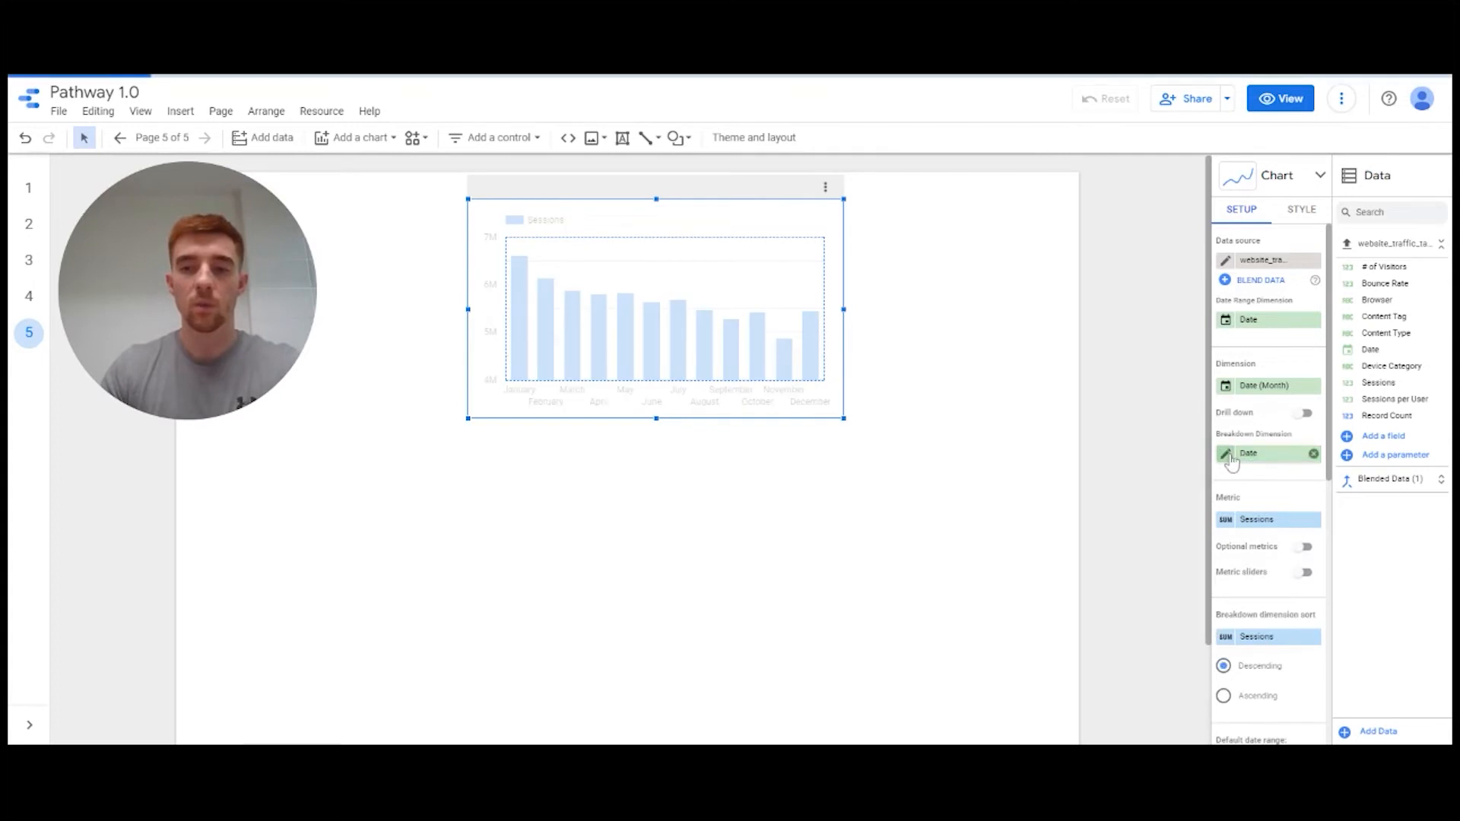
Set the type of the chart's breakdown Date dimension to Year
click(1232, 456)
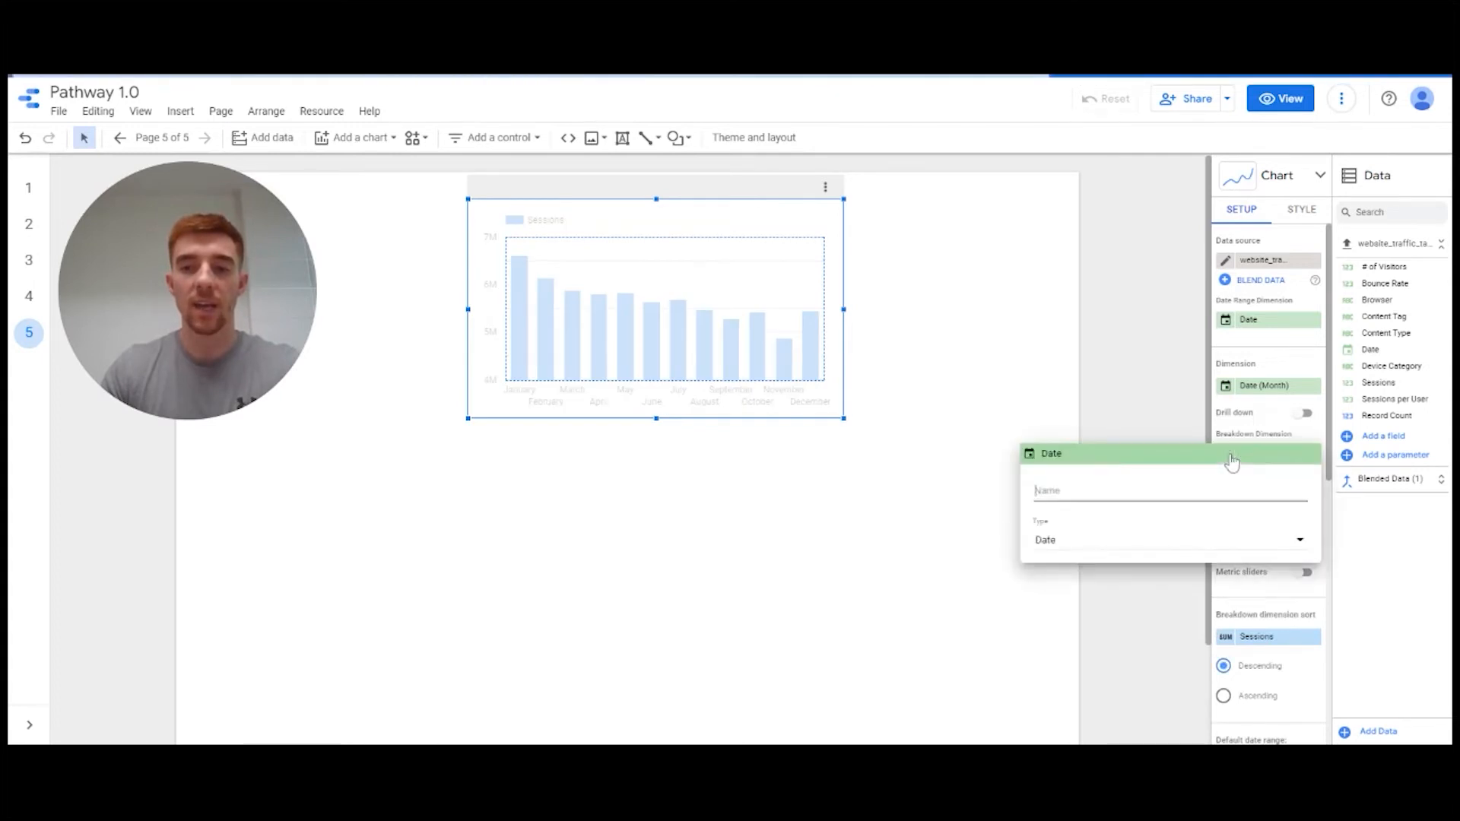
click(1080, 539)
mouse_move(1061, 613)
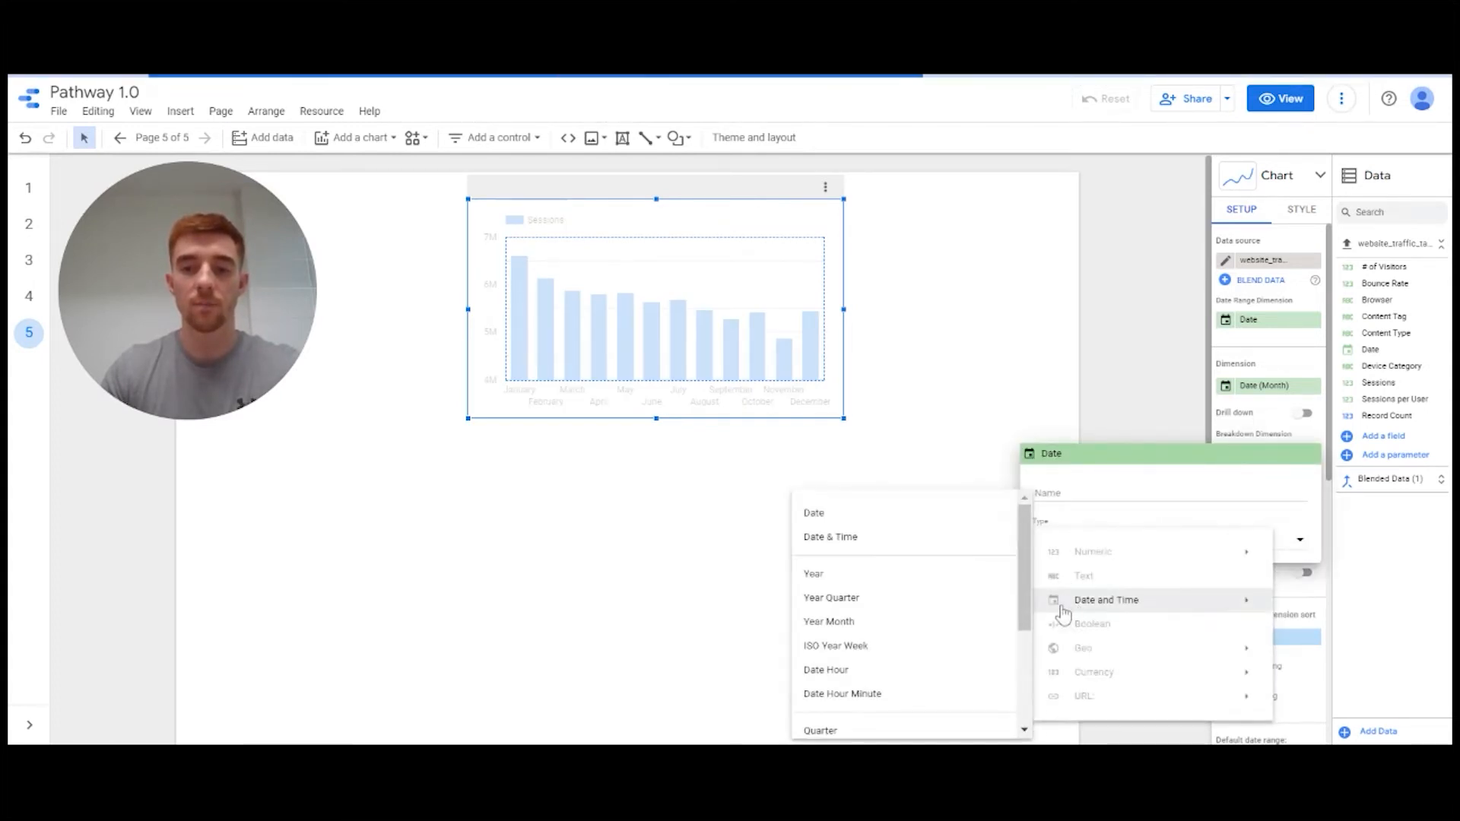
click(864, 575)
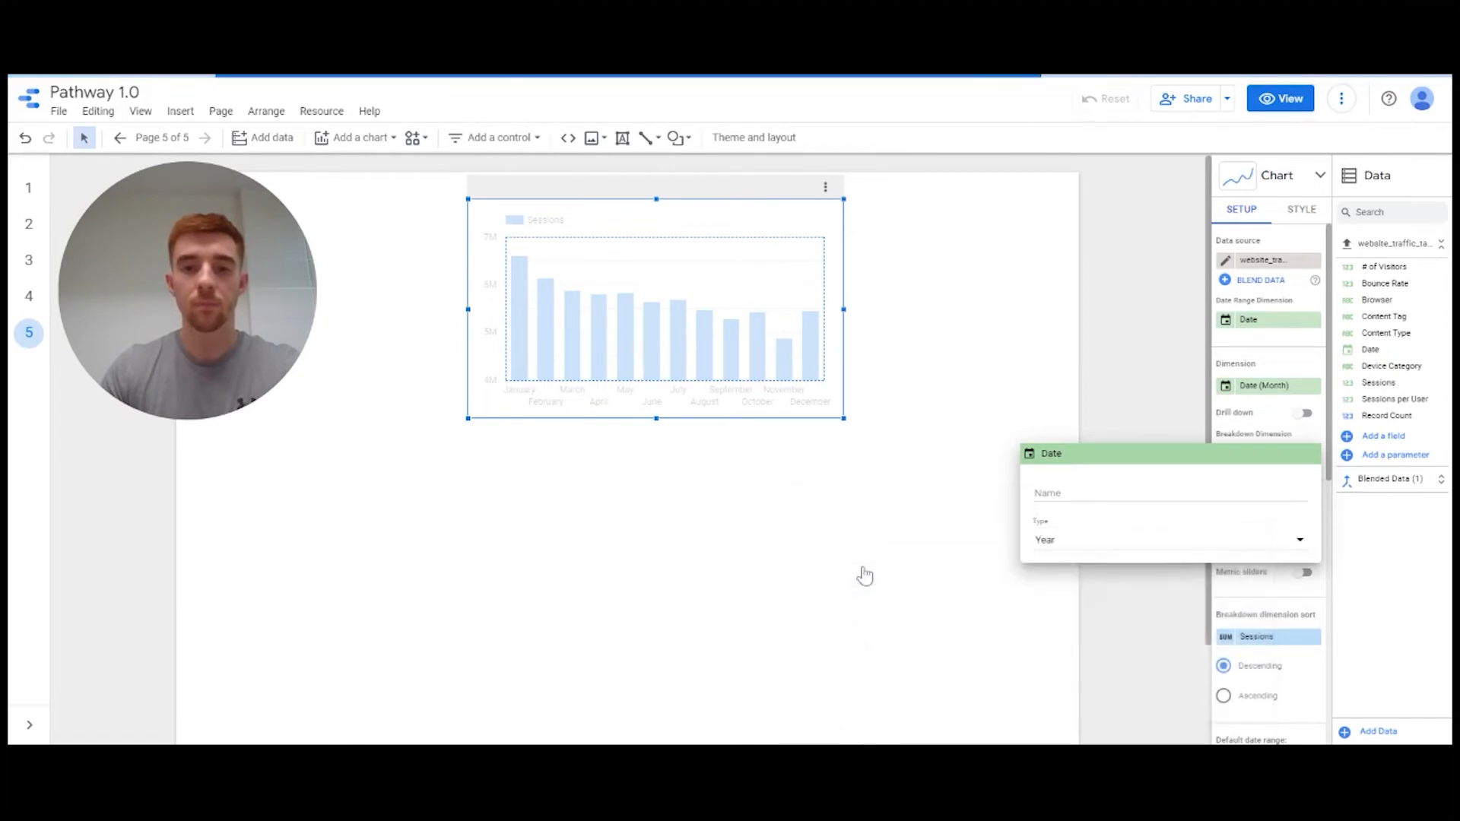
click(925, 534)
scroll(1264, 459, down, 4)
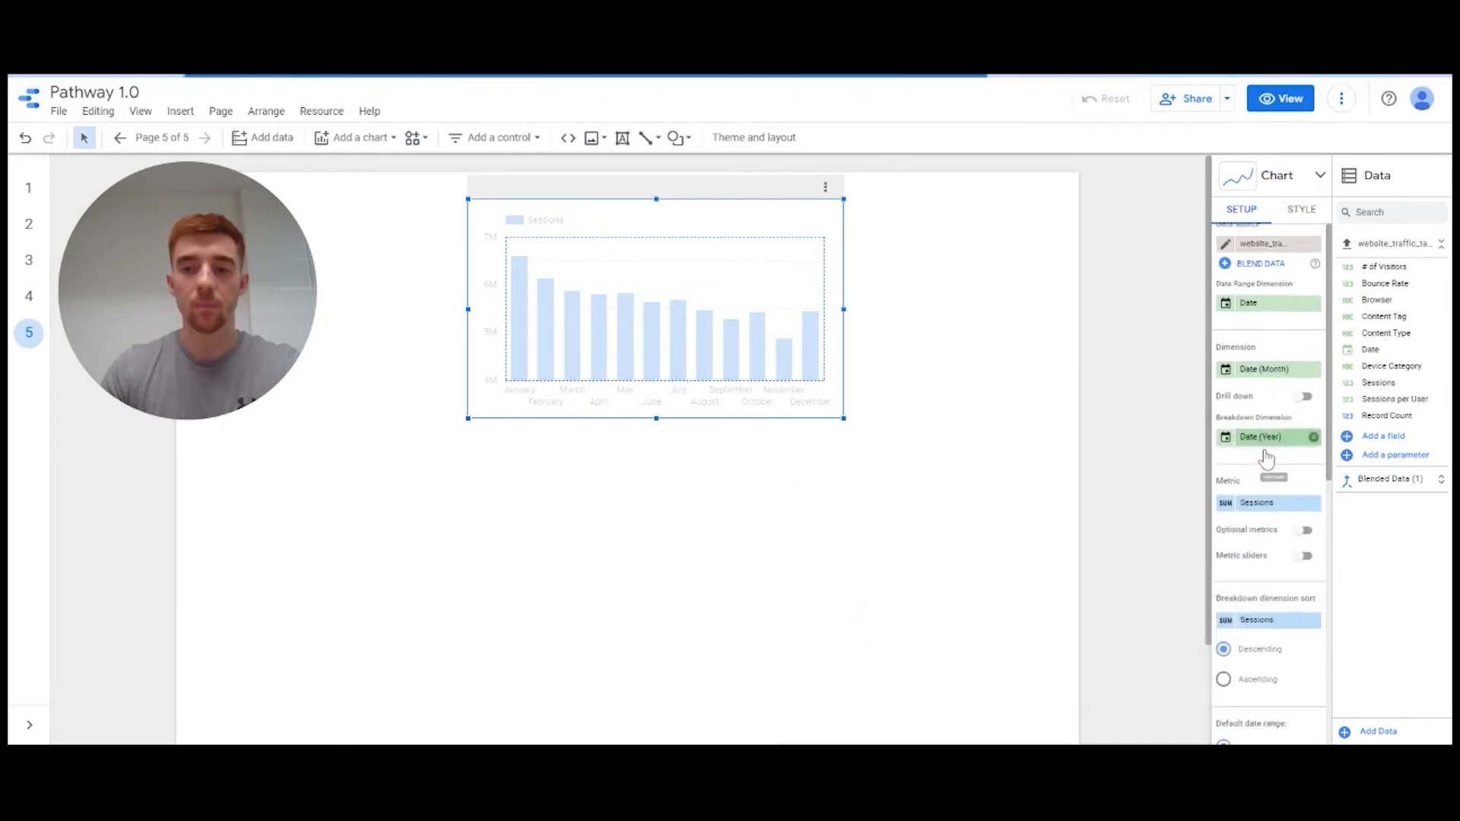
scroll(1265, 460, up, 4)
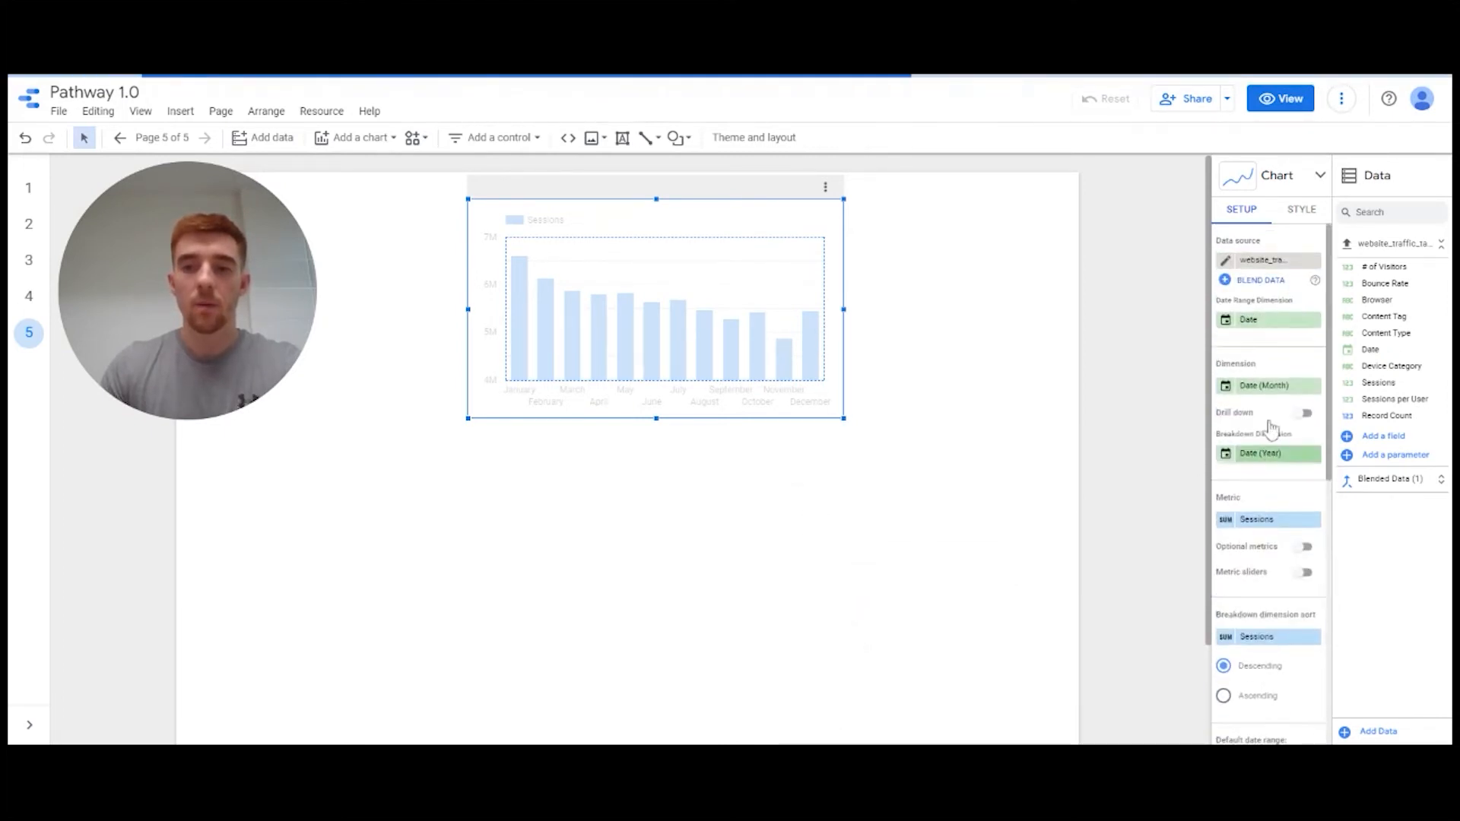
Switch the Sessions chart's default date range to Custom and choose the Advanced range option
scroll(1267, 365, down, 5)
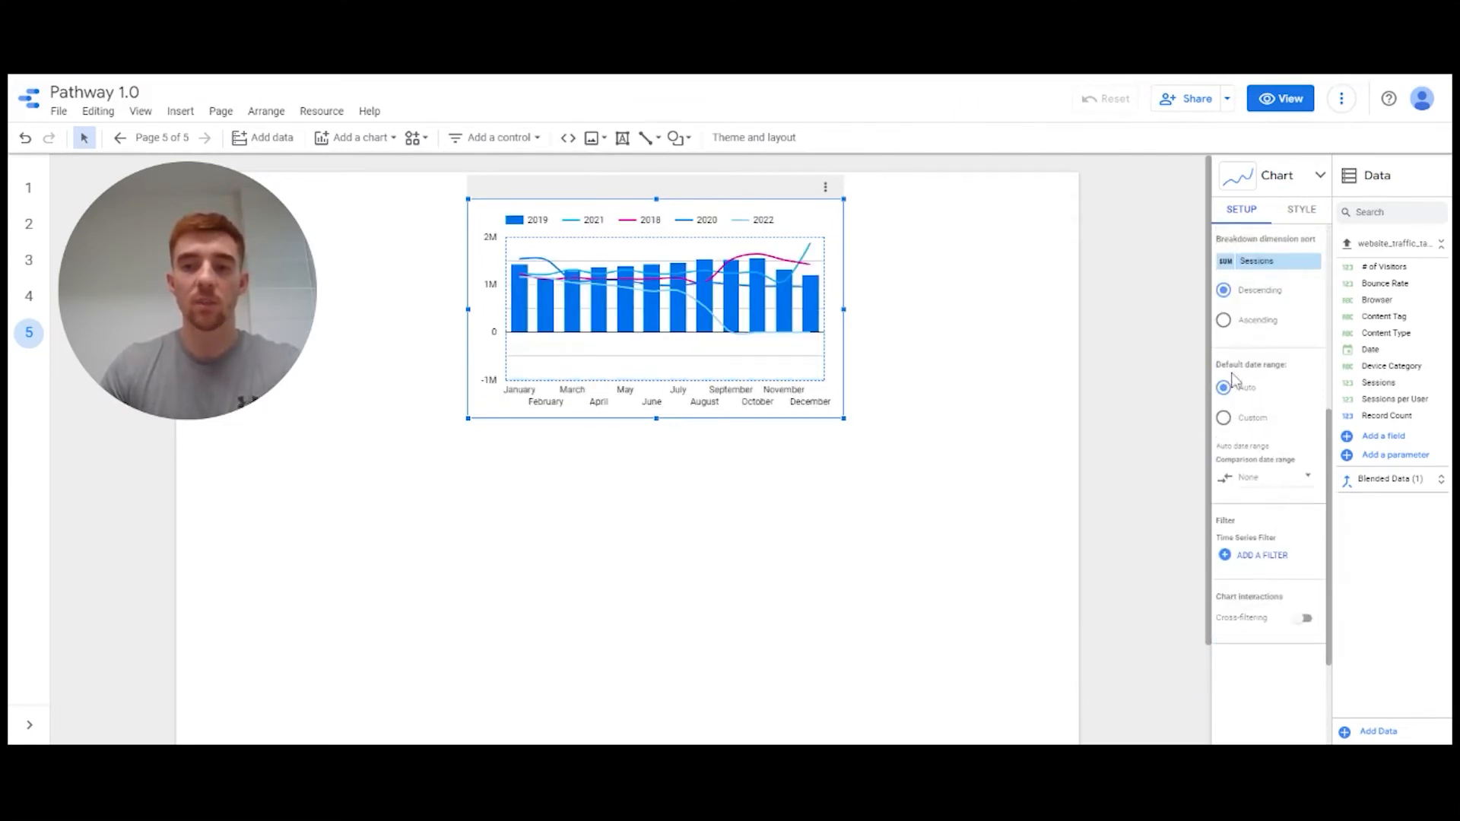
click(1255, 420)
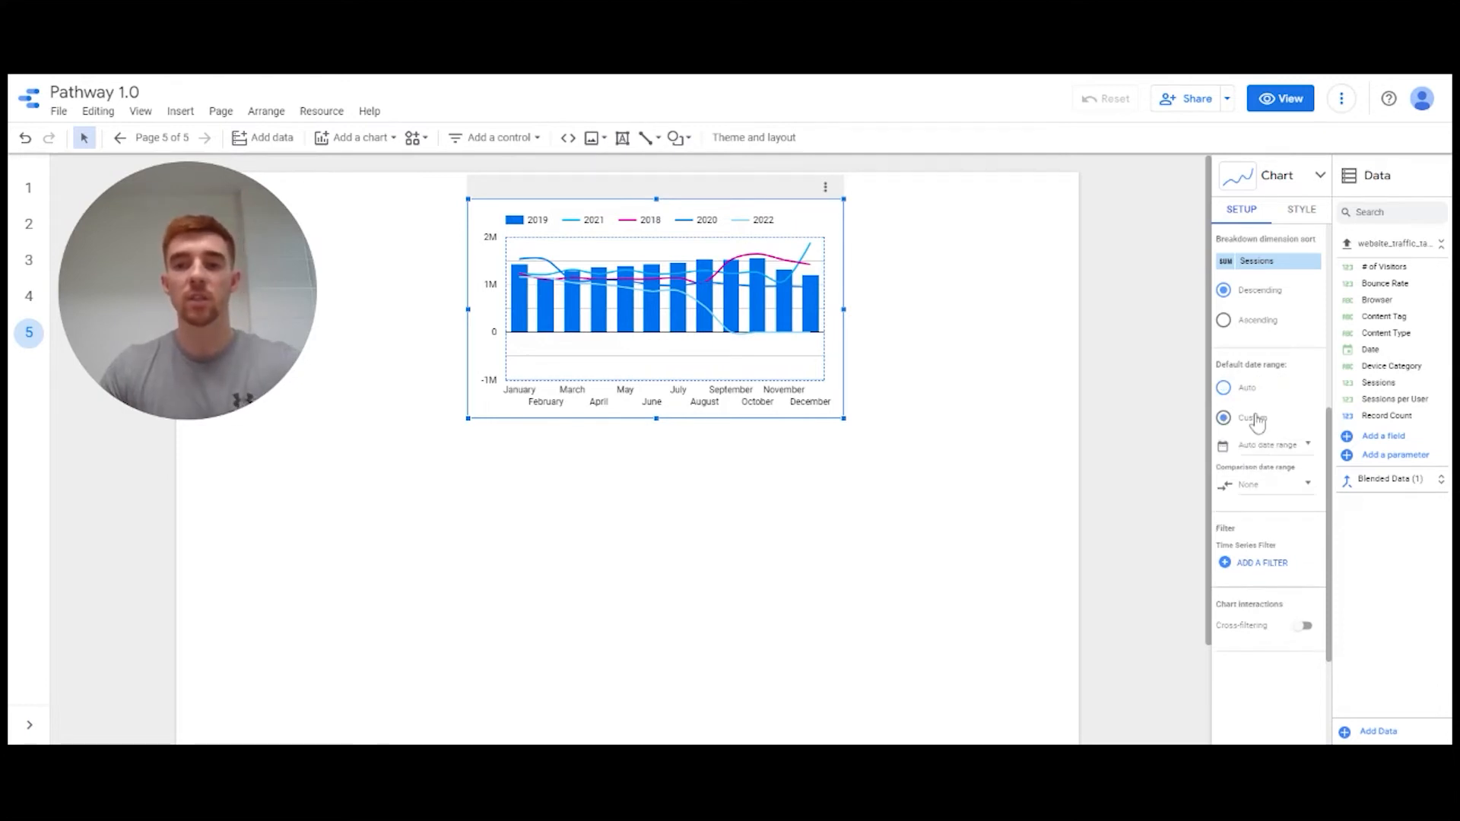
click(1287, 453)
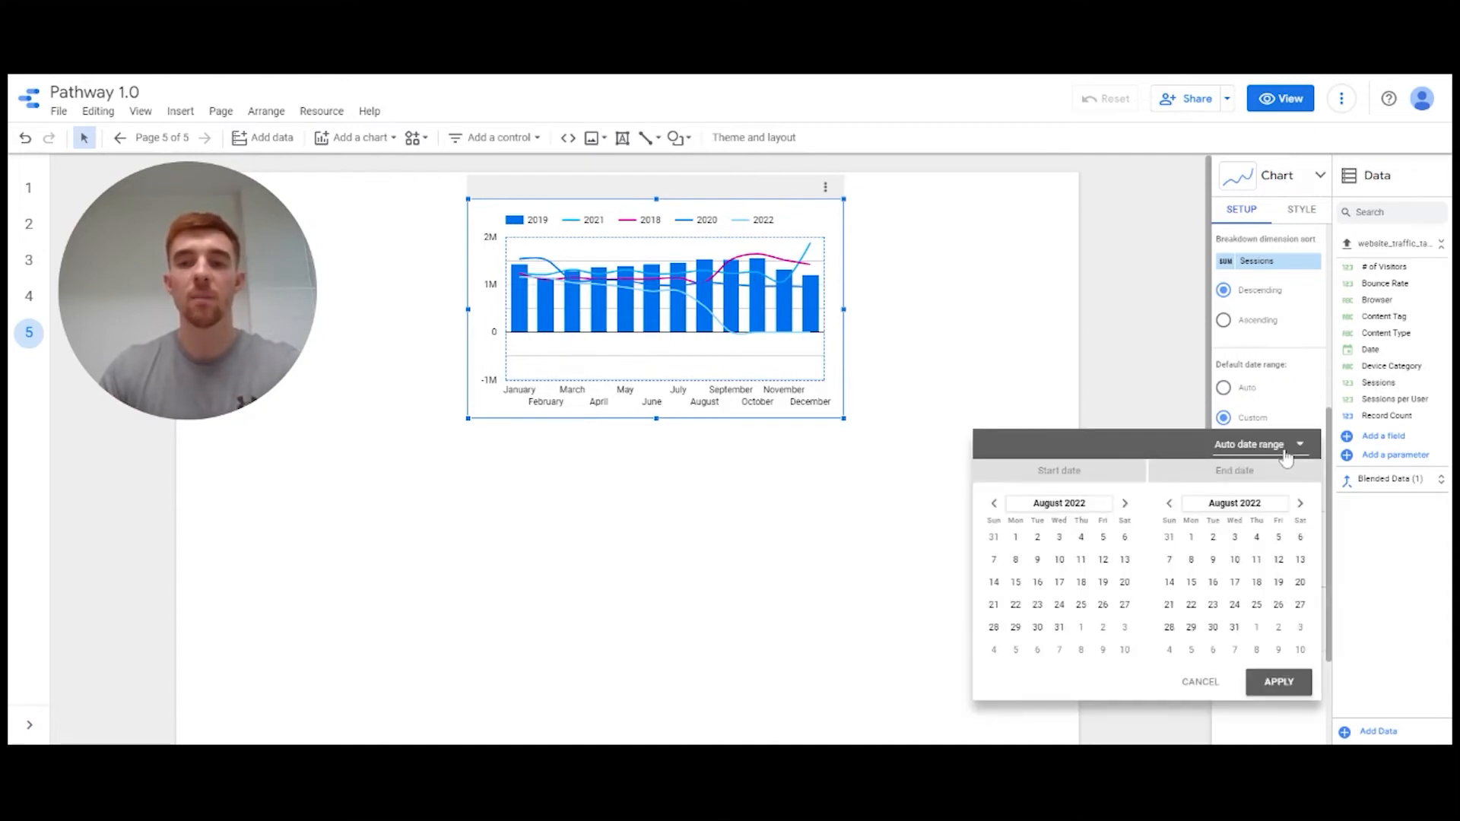
click(1285, 455)
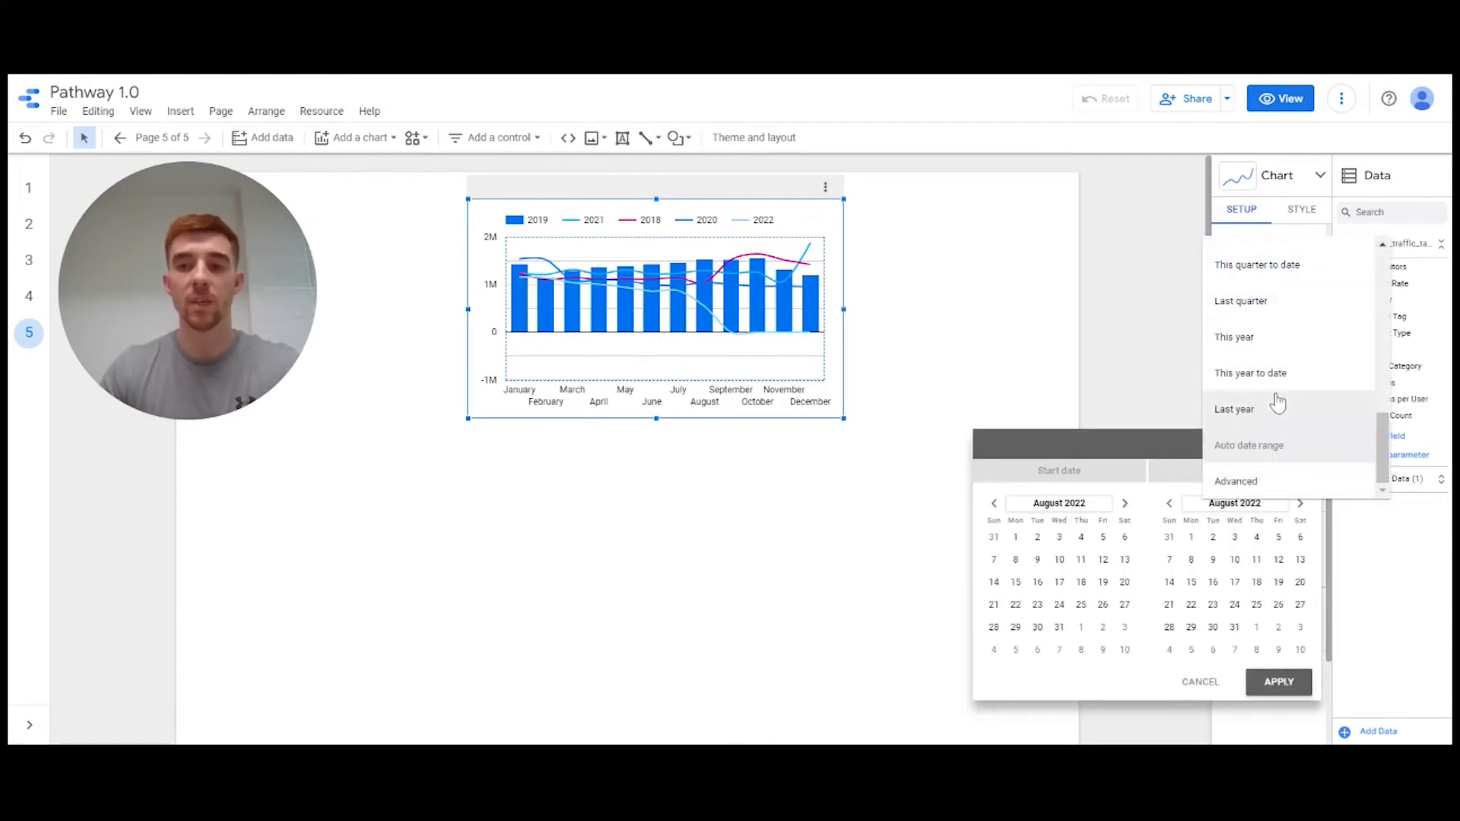
click(1083, 514)
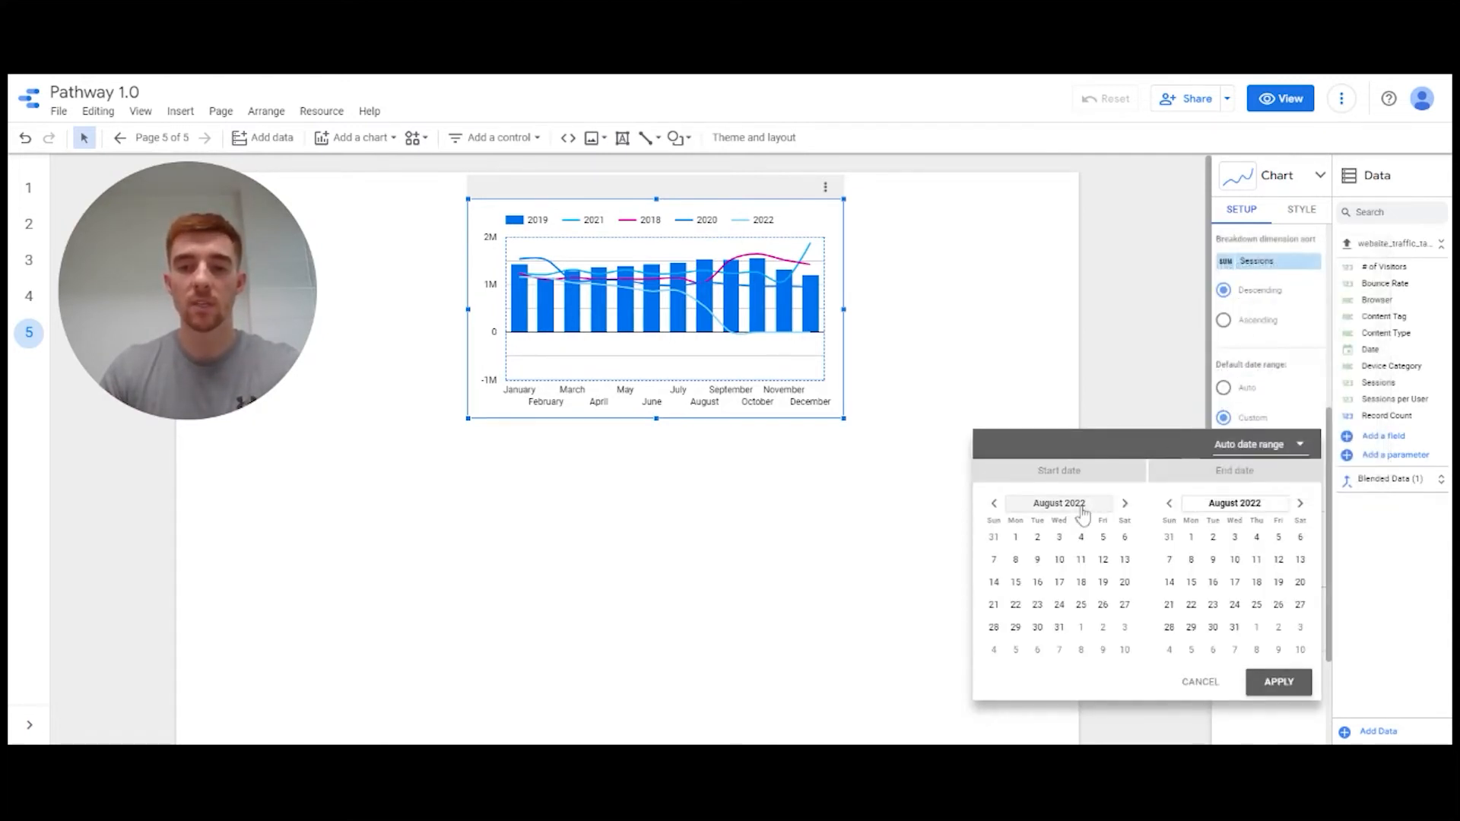
click(1297, 445)
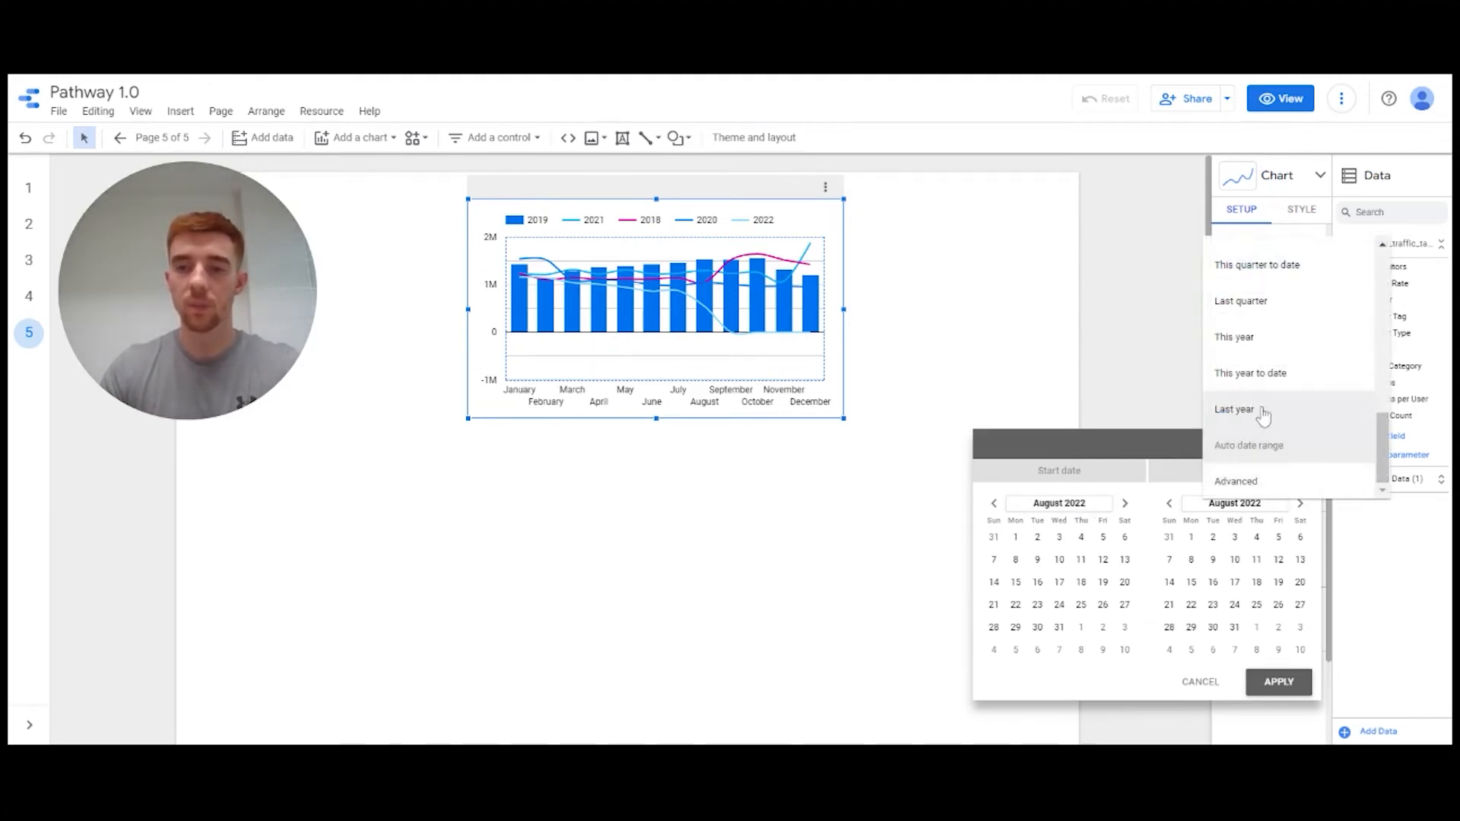
click(1269, 481)
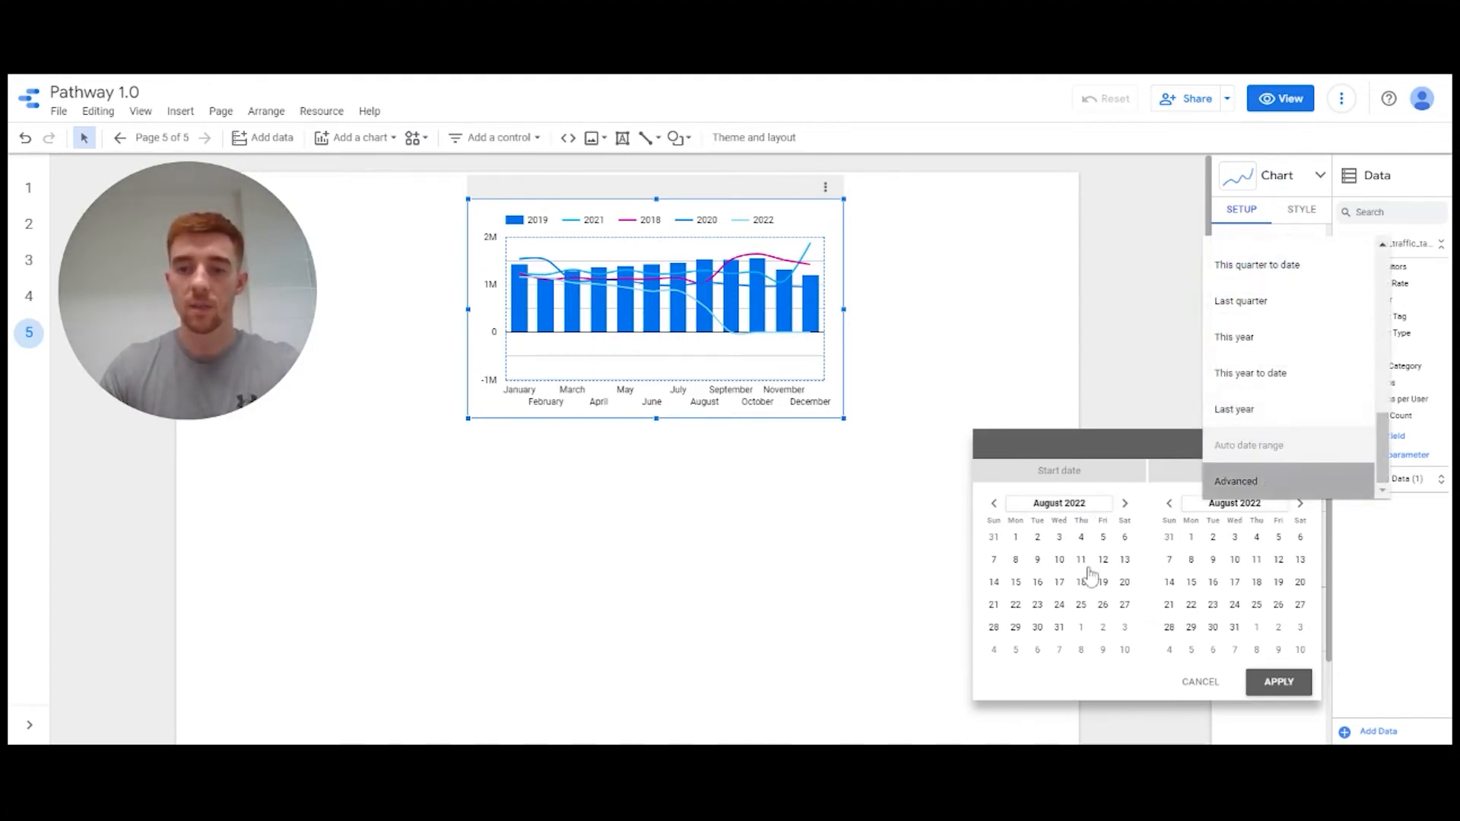
Set the custom range's start date to today minus 2 years and apply the range
click(985, 601)
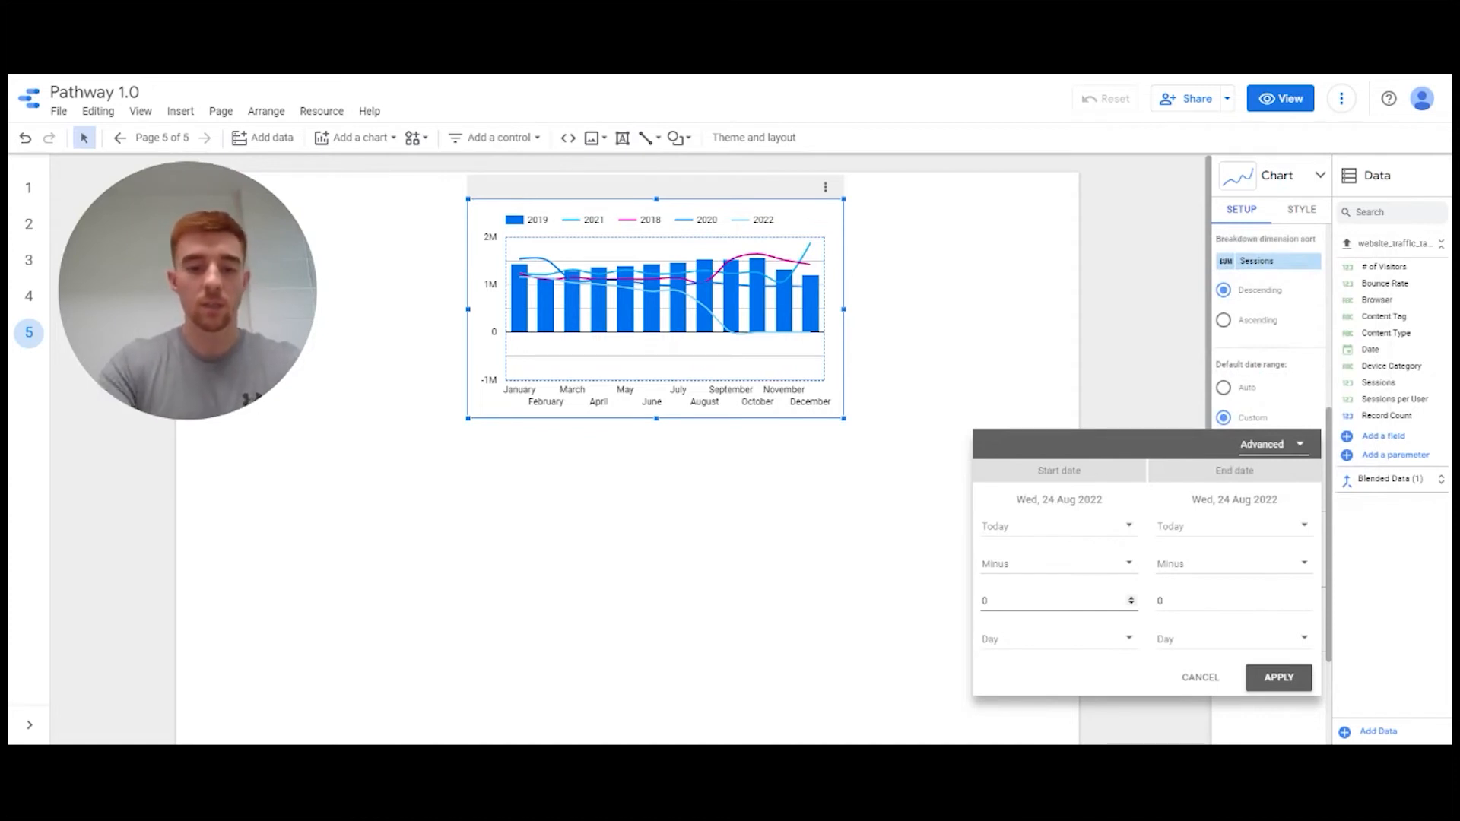
text(3)
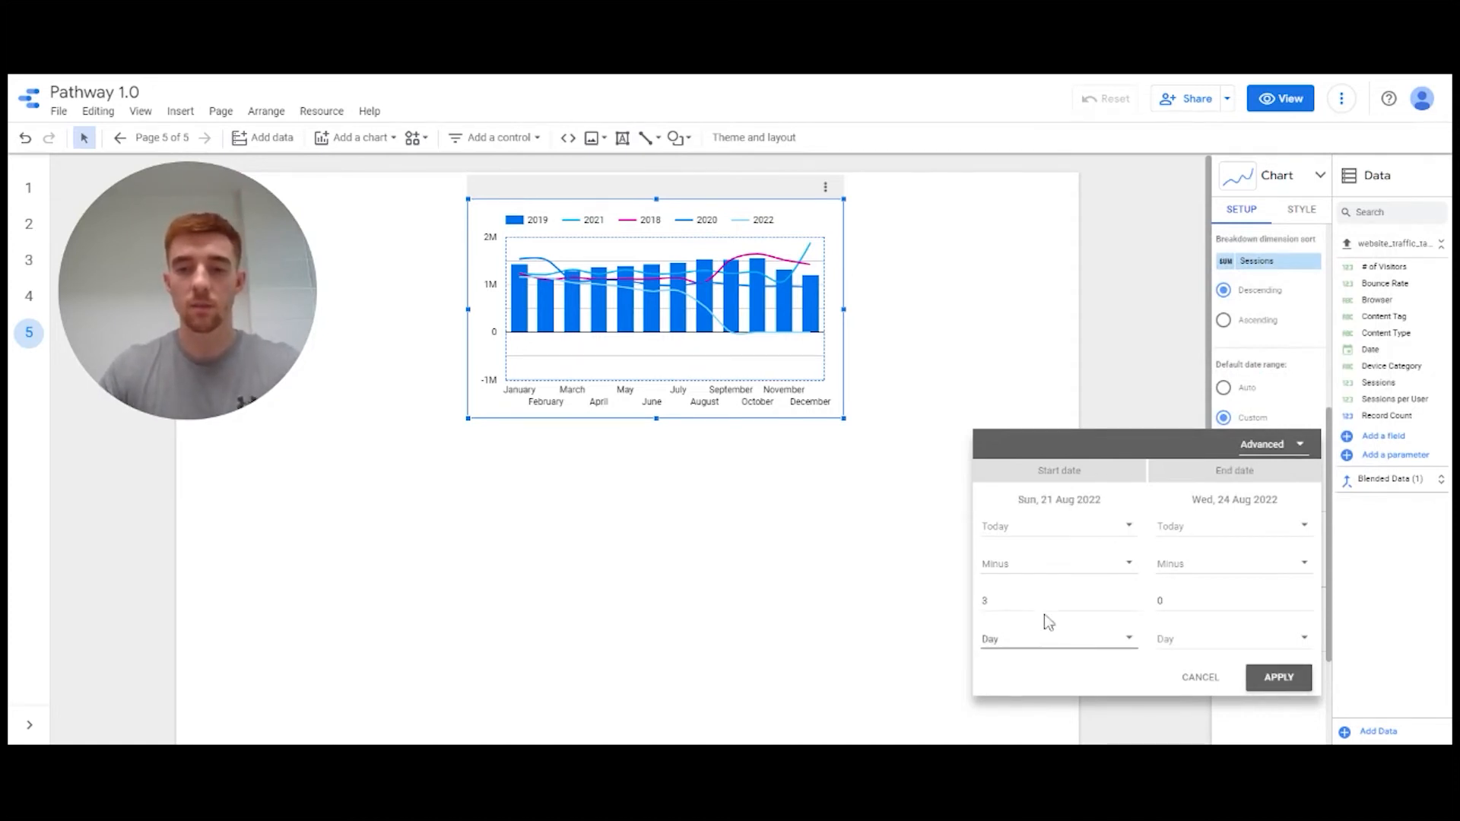
click(1042, 638)
click(1019, 719)
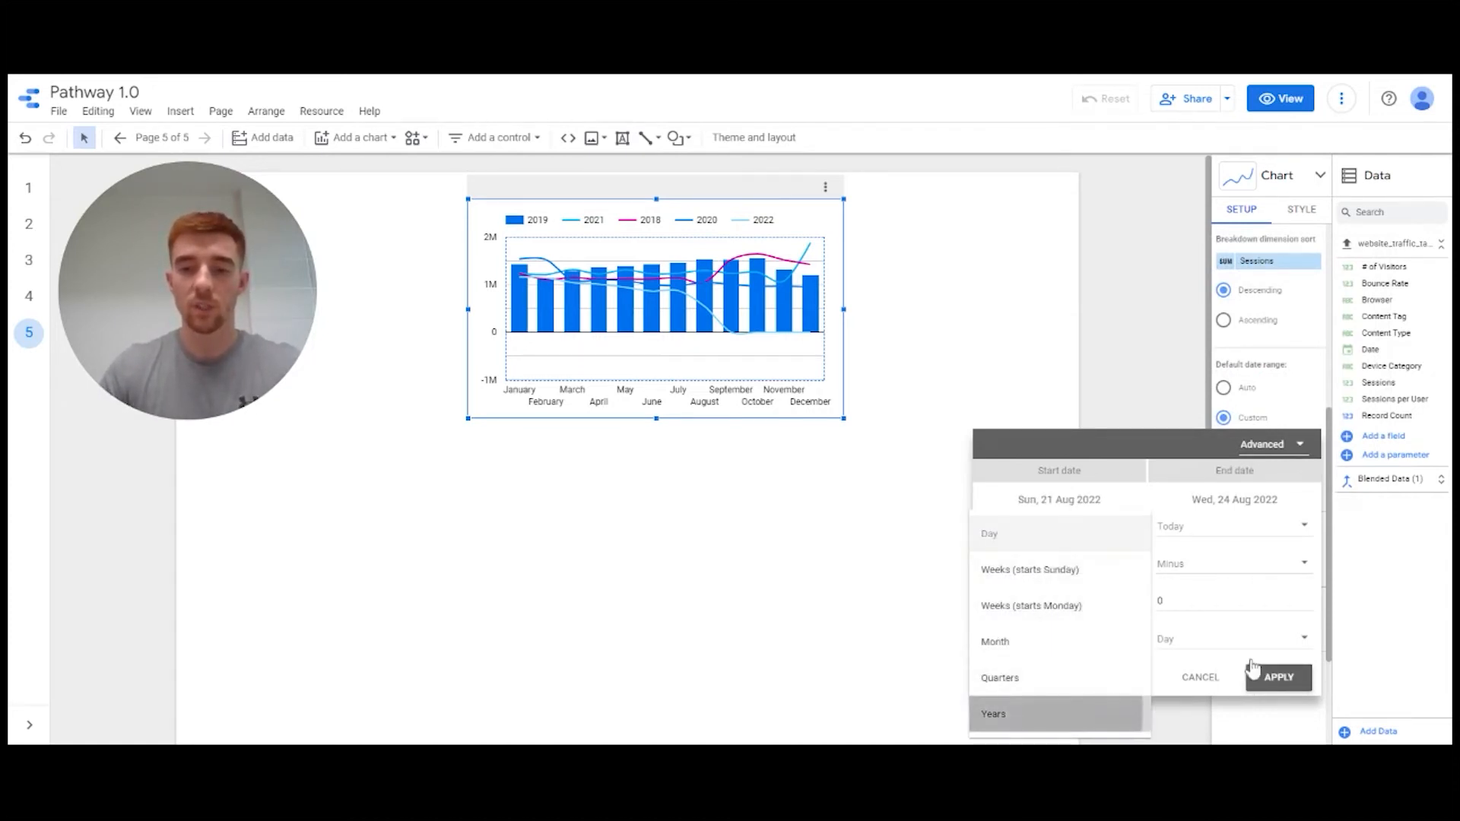
click(1023, 601)
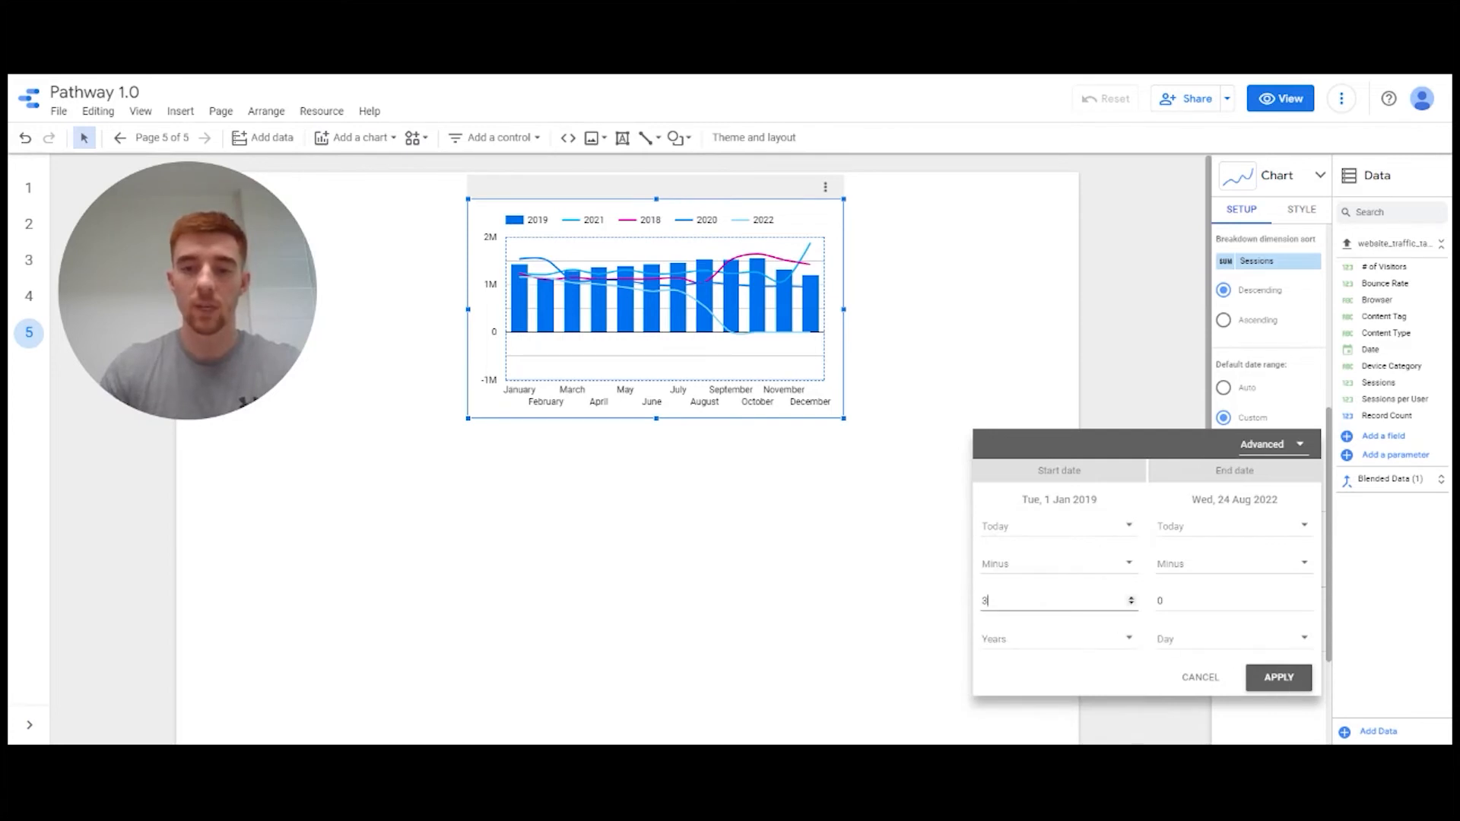
key(BackSpace)
text(2)
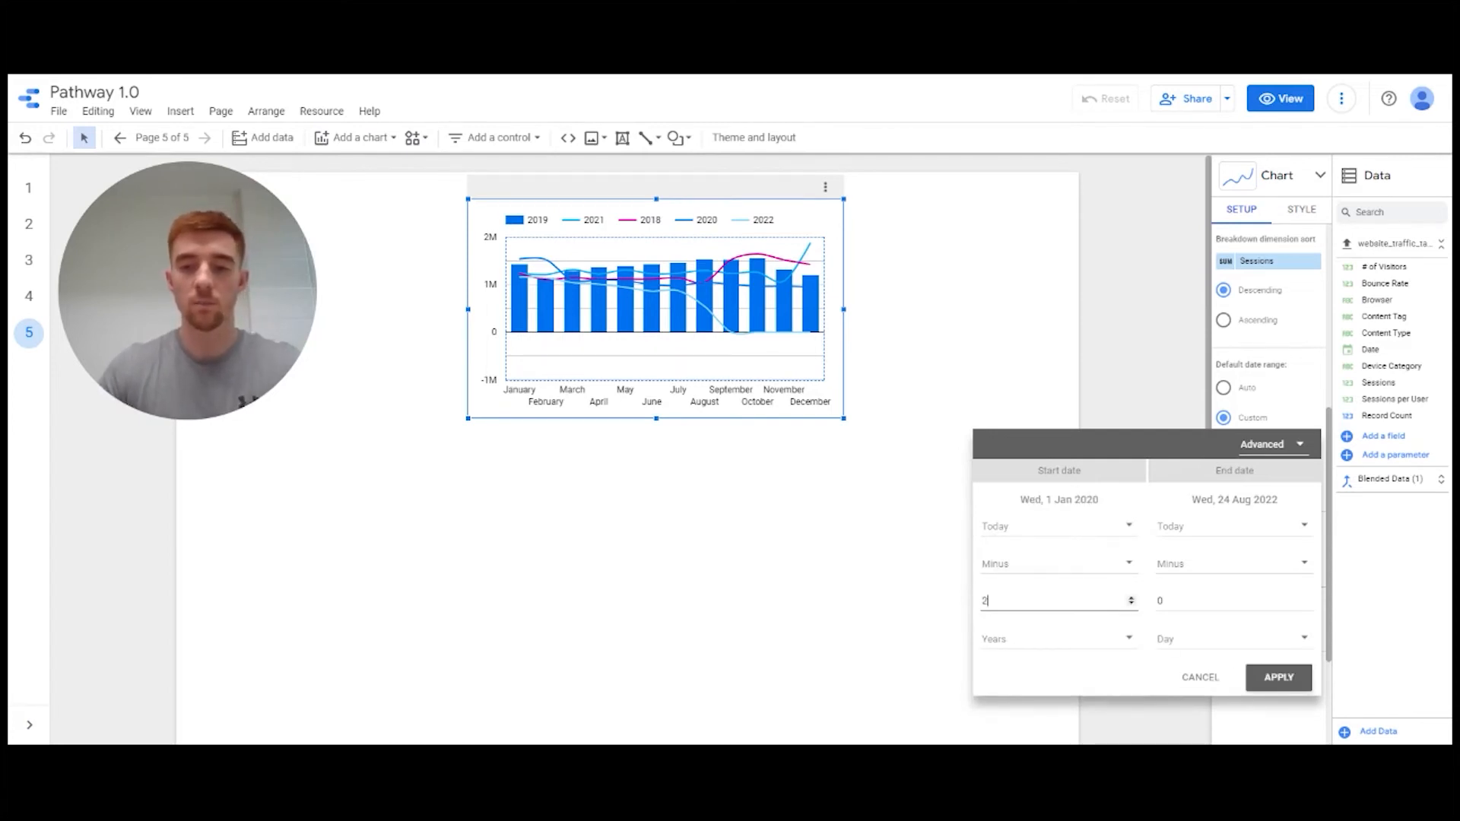
click(1271, 679)
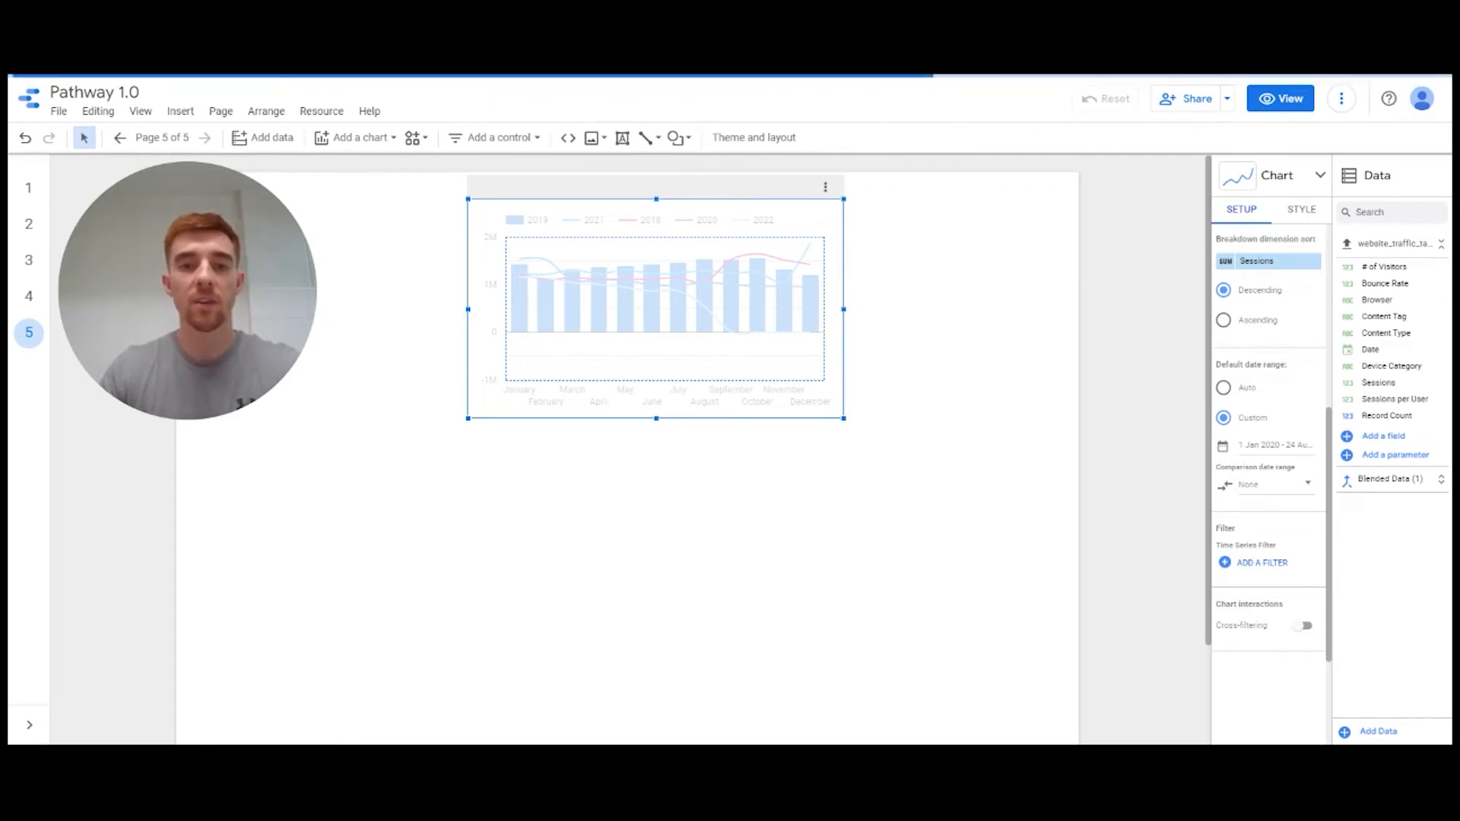
Display series no. 2 and series no. 3 of the Sessions chart as bars, and deselect the chart
click(1302, 210)
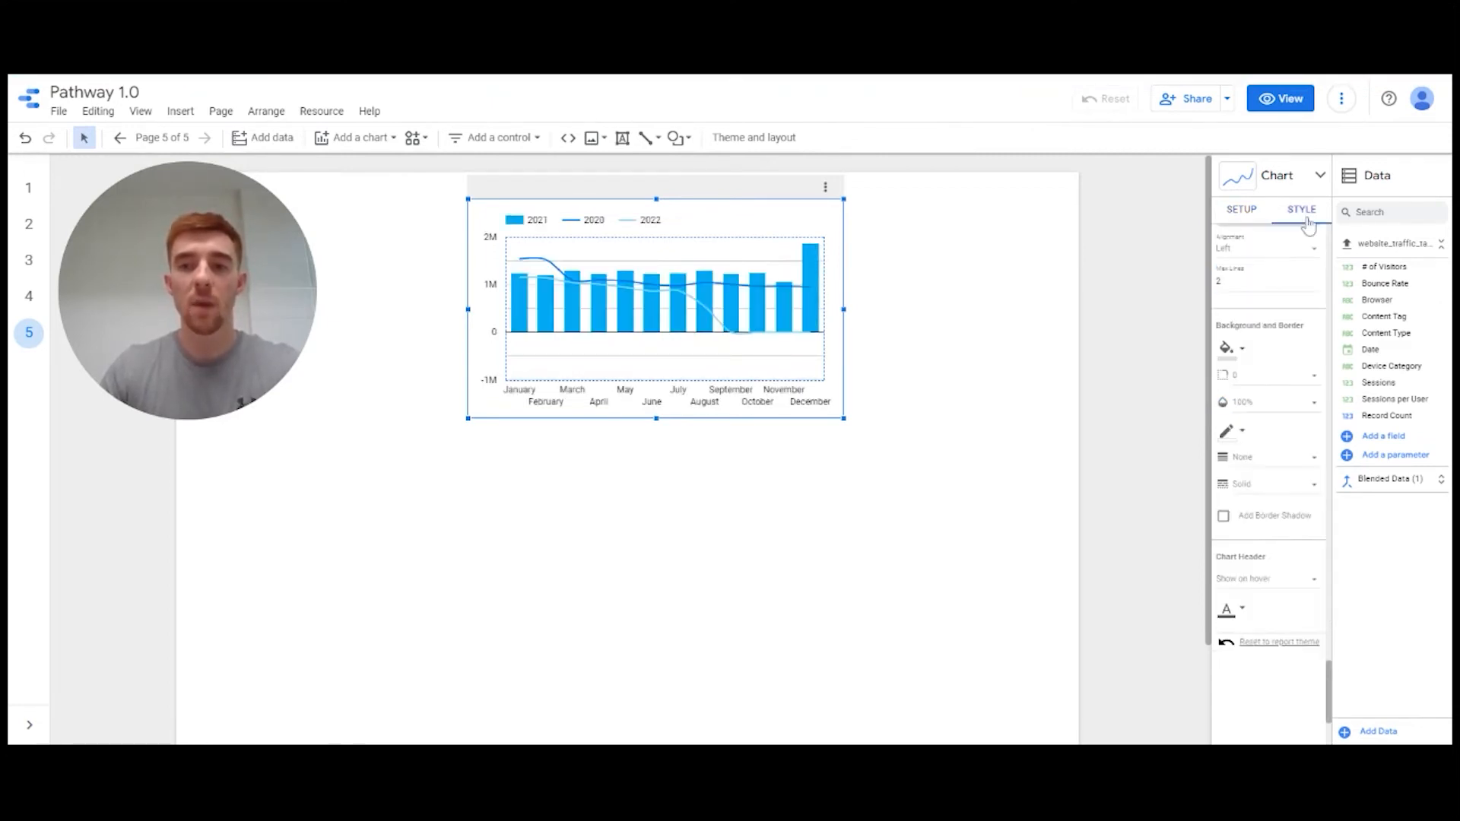
scroll(1288, 319, up, 20)
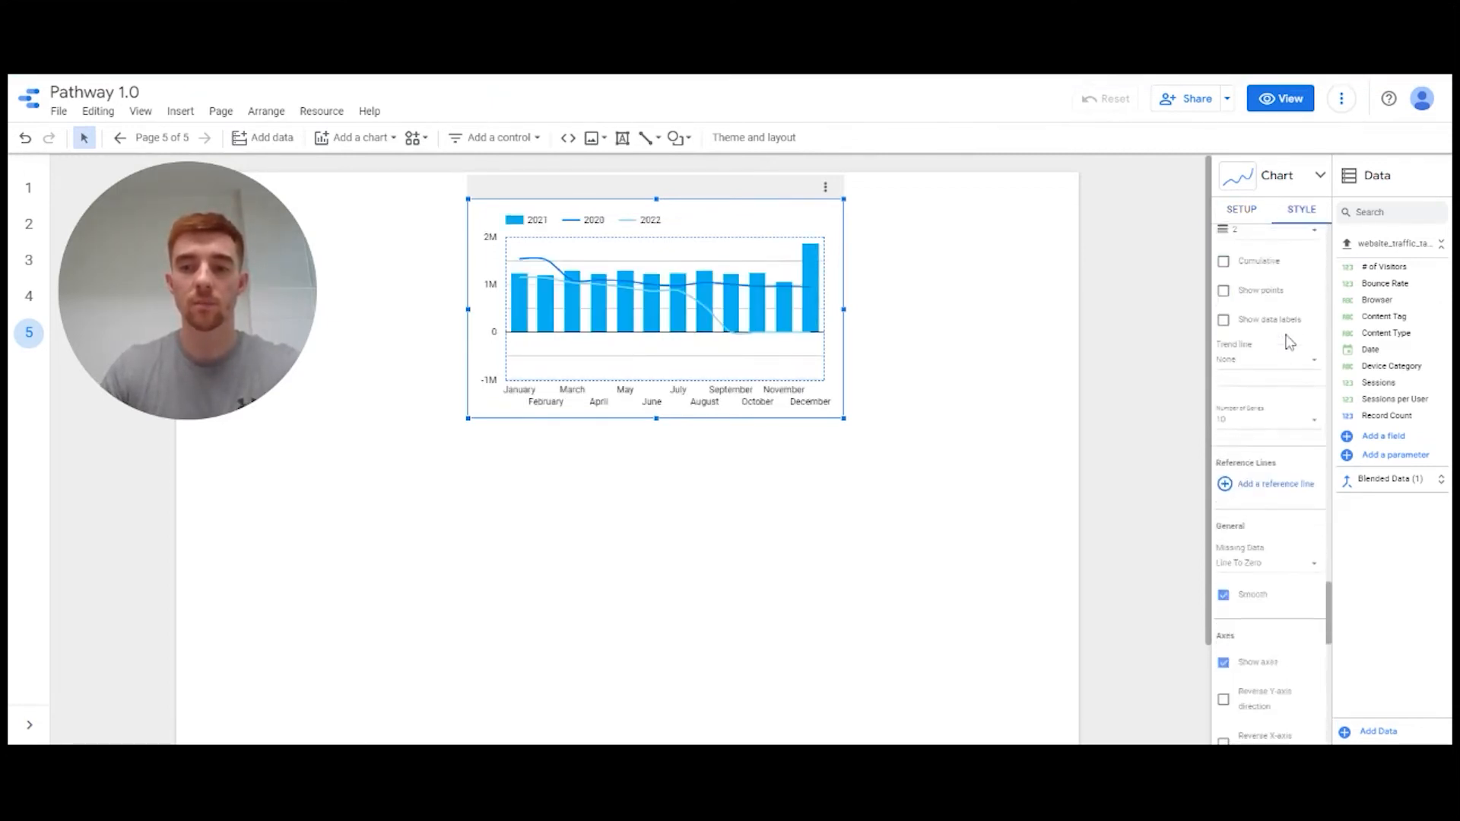
scroll(1320, 504, up, 20)
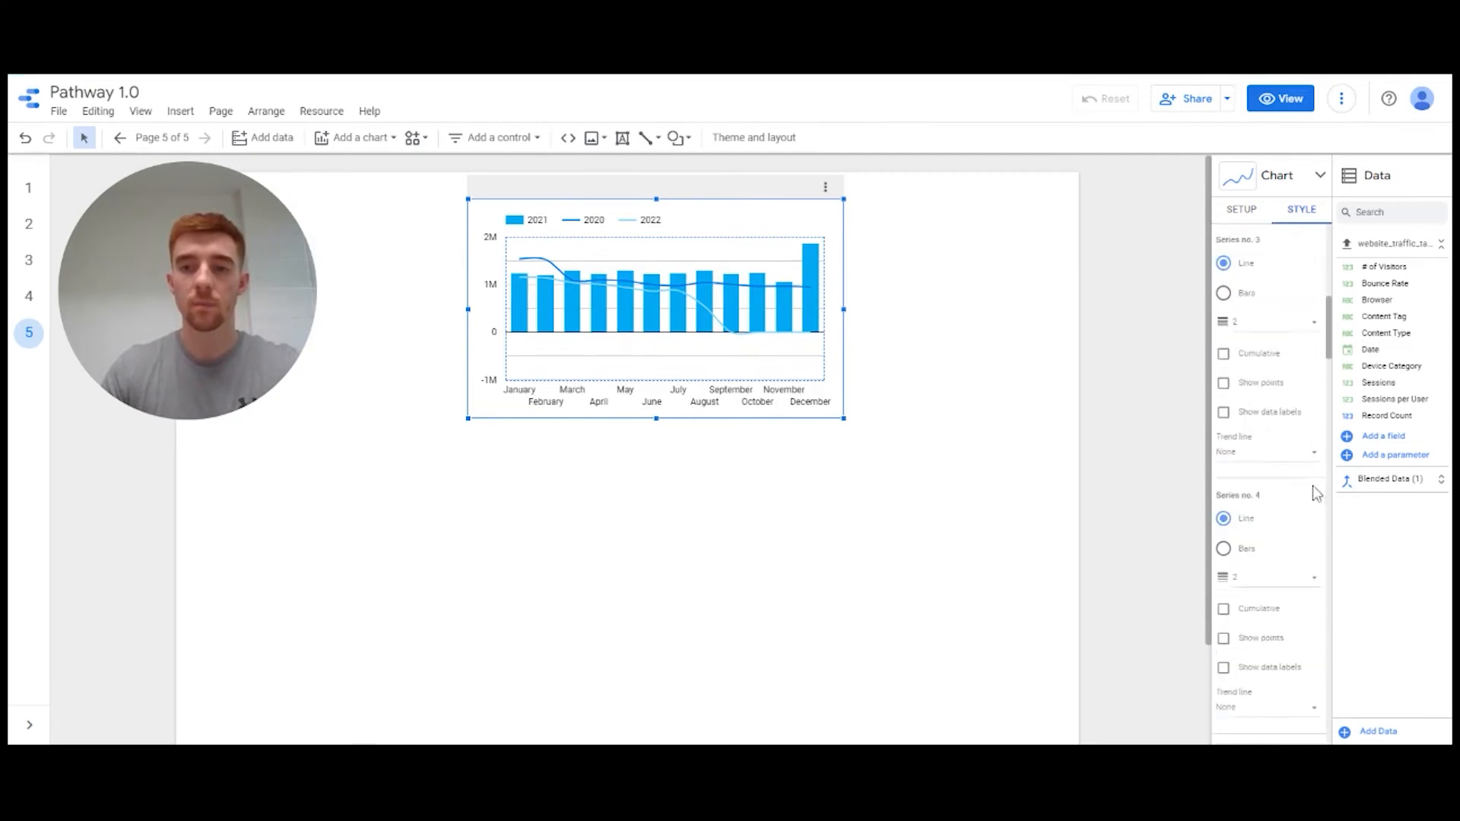
scroll(1285, 487, up, 10)
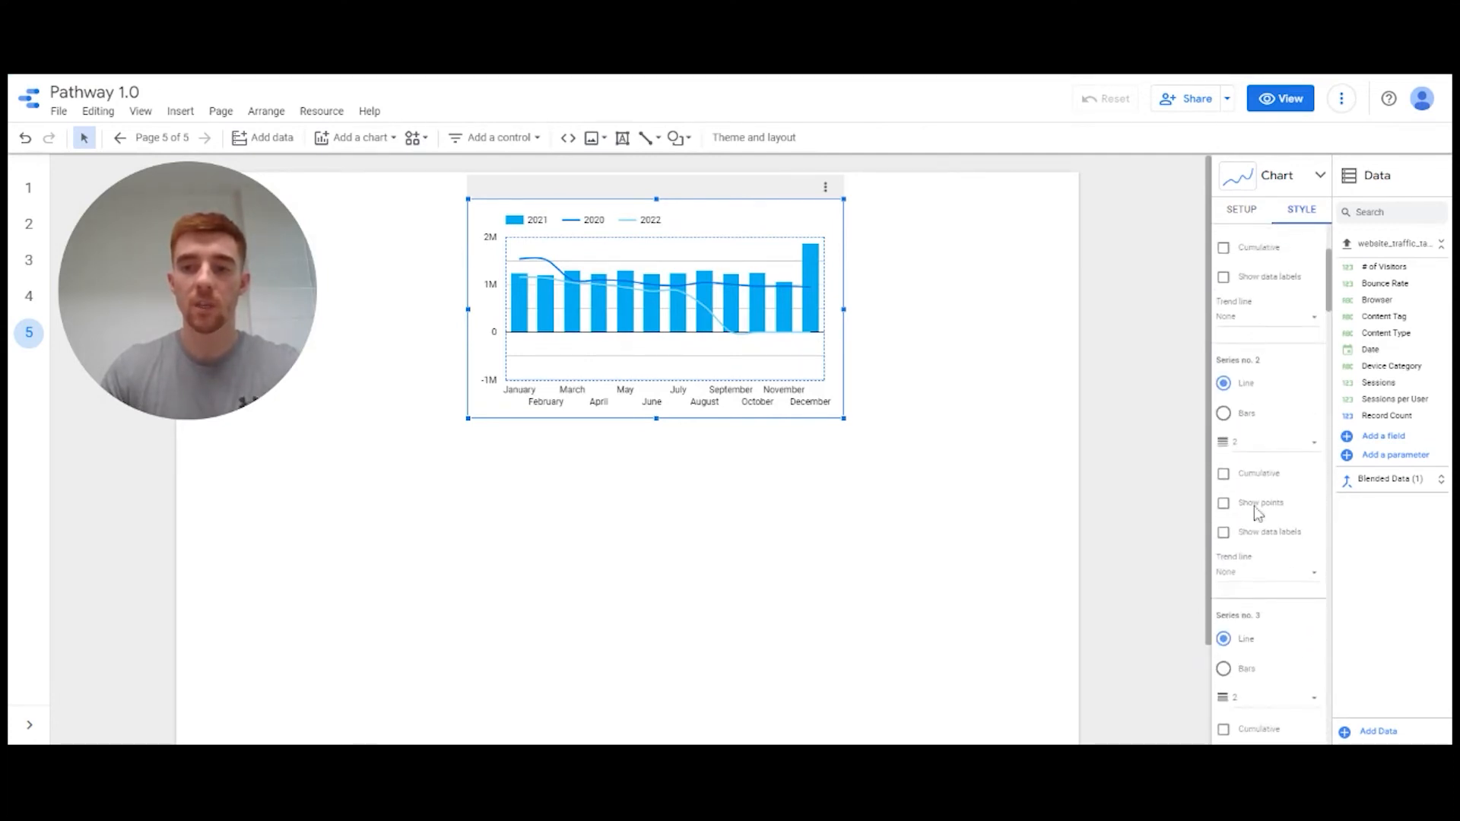
click(1224, 415)
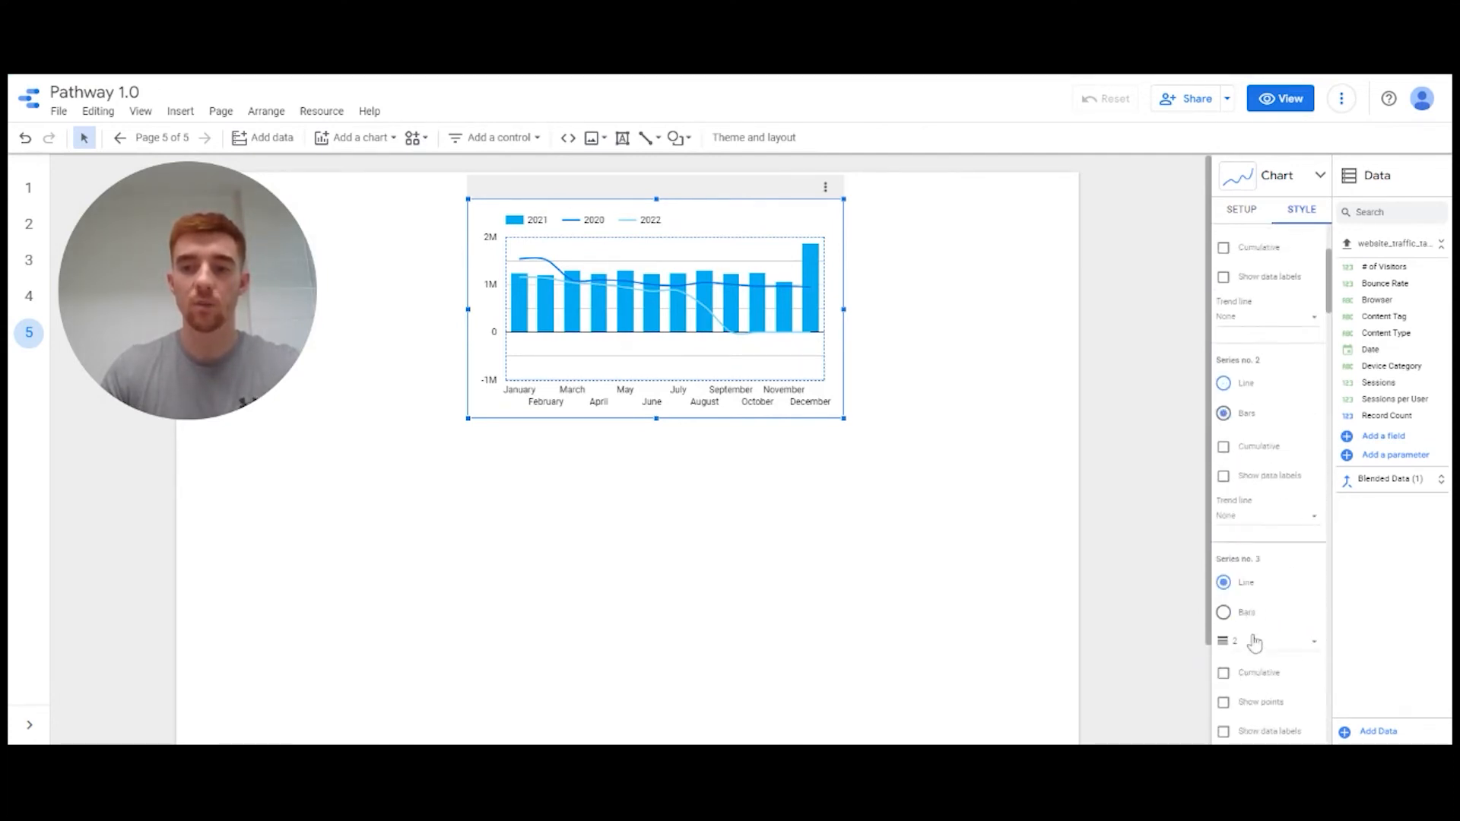
click(1224, 614)
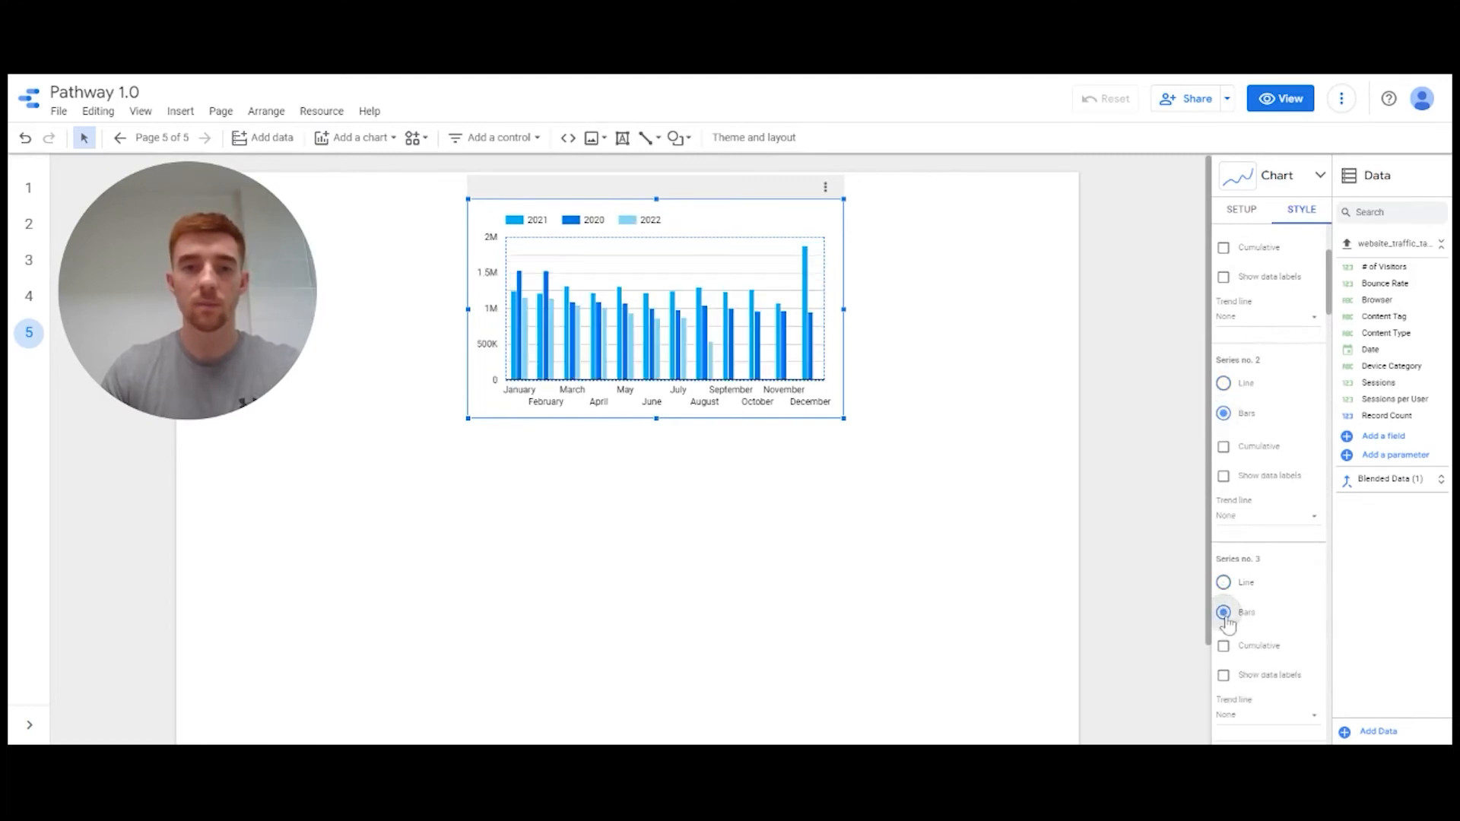
mouse_move(515, 306)
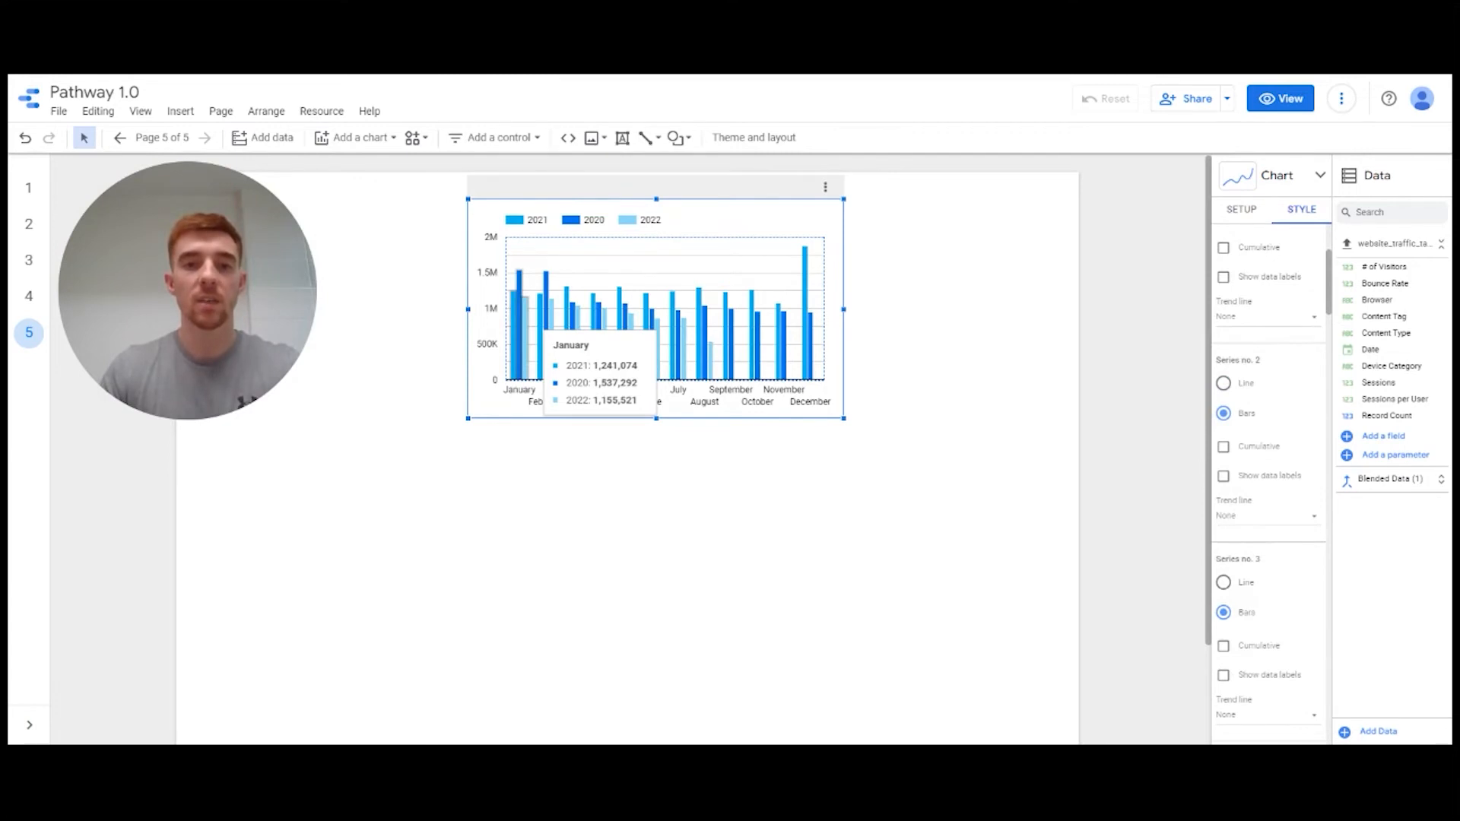
click(896, 508)
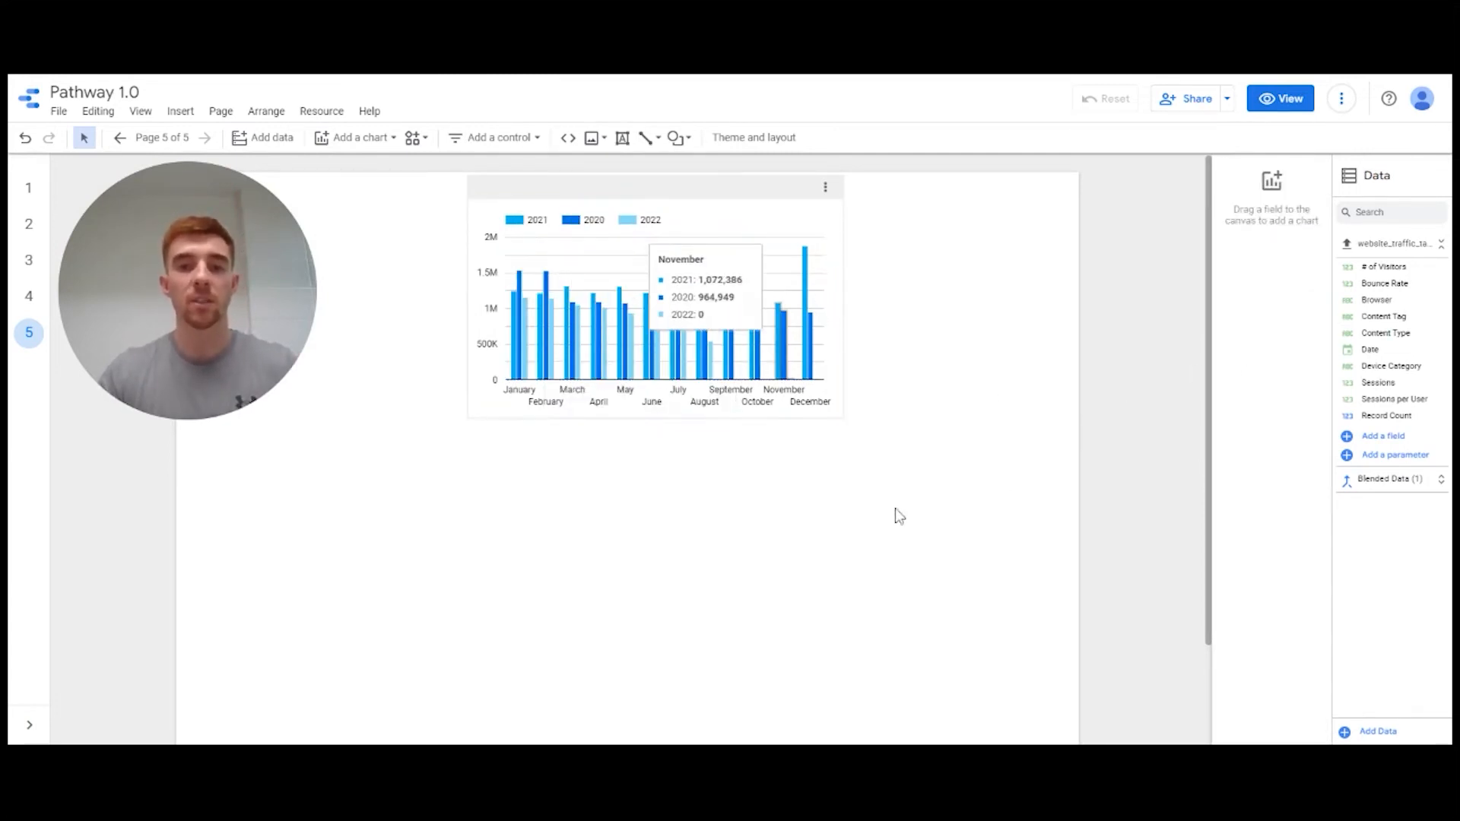
mouse_move(695, 303)
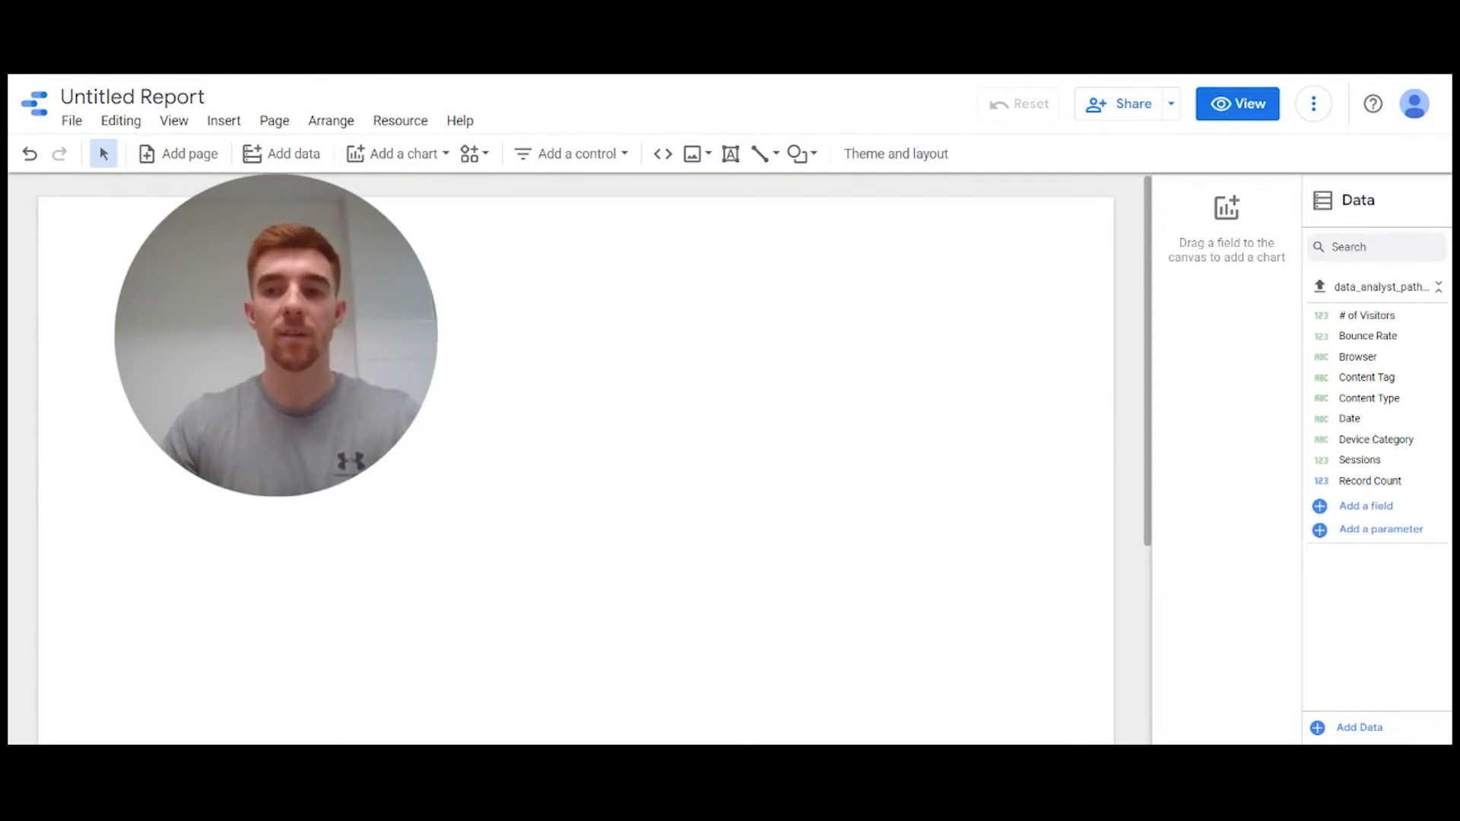
Create and save a calculated field named Sessions per User with the formula Sessions / # of Visitors in the Untitled Report's data source
click(1403, 509)
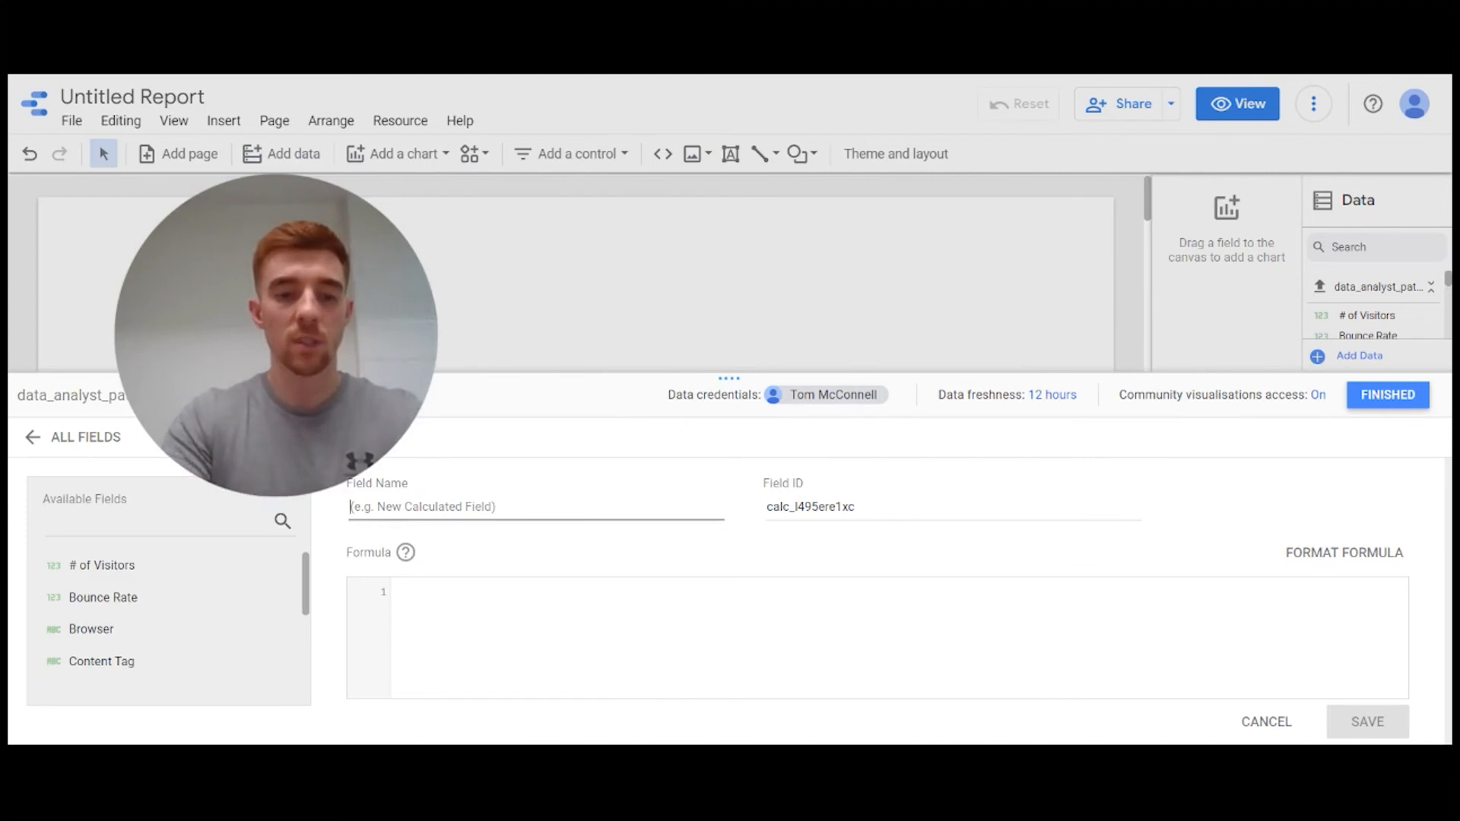
text(Sessions per User)
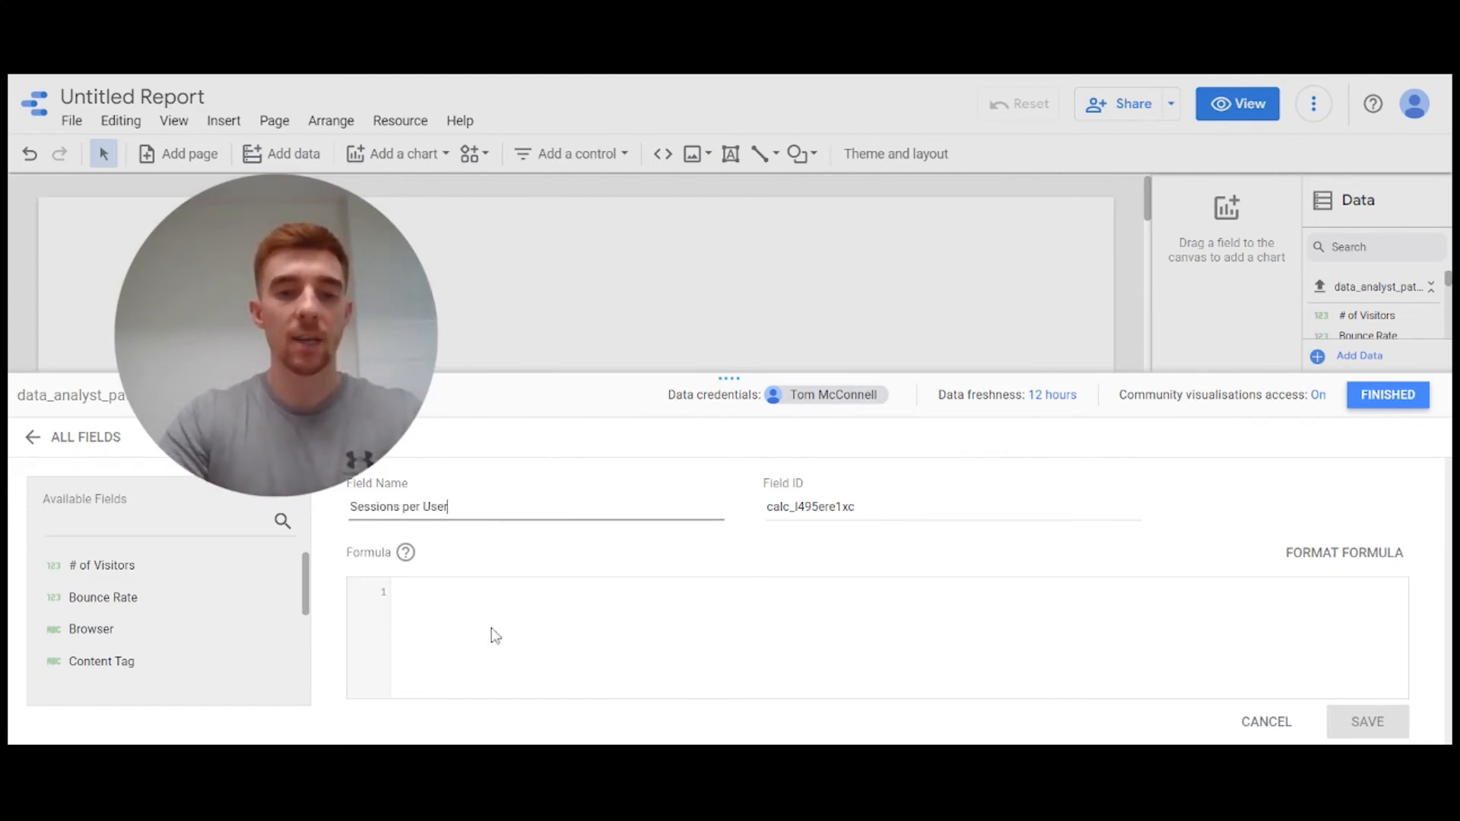
click(491, 629)
text(Sess)
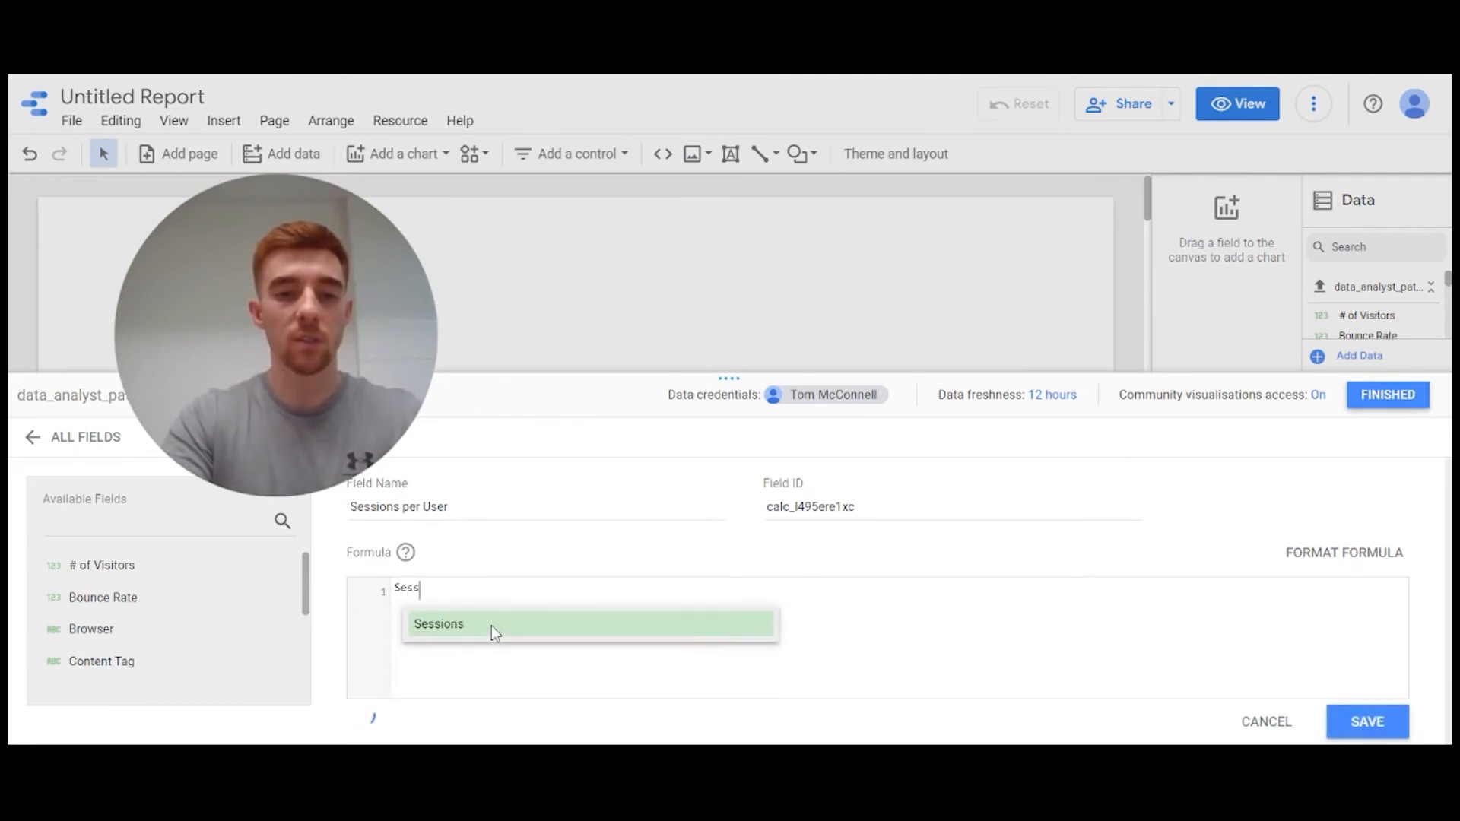
key(Return)
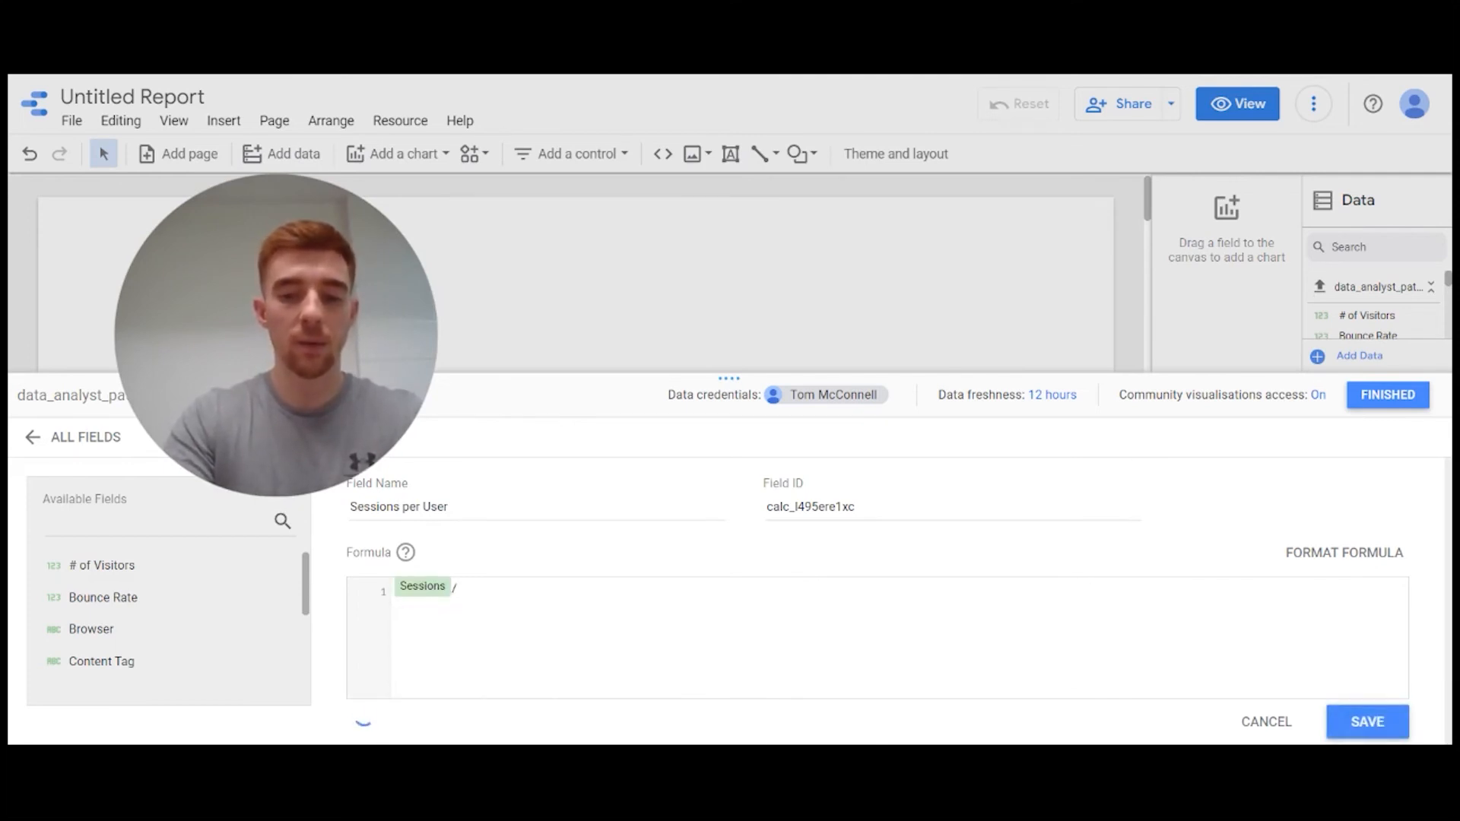
text(/#)
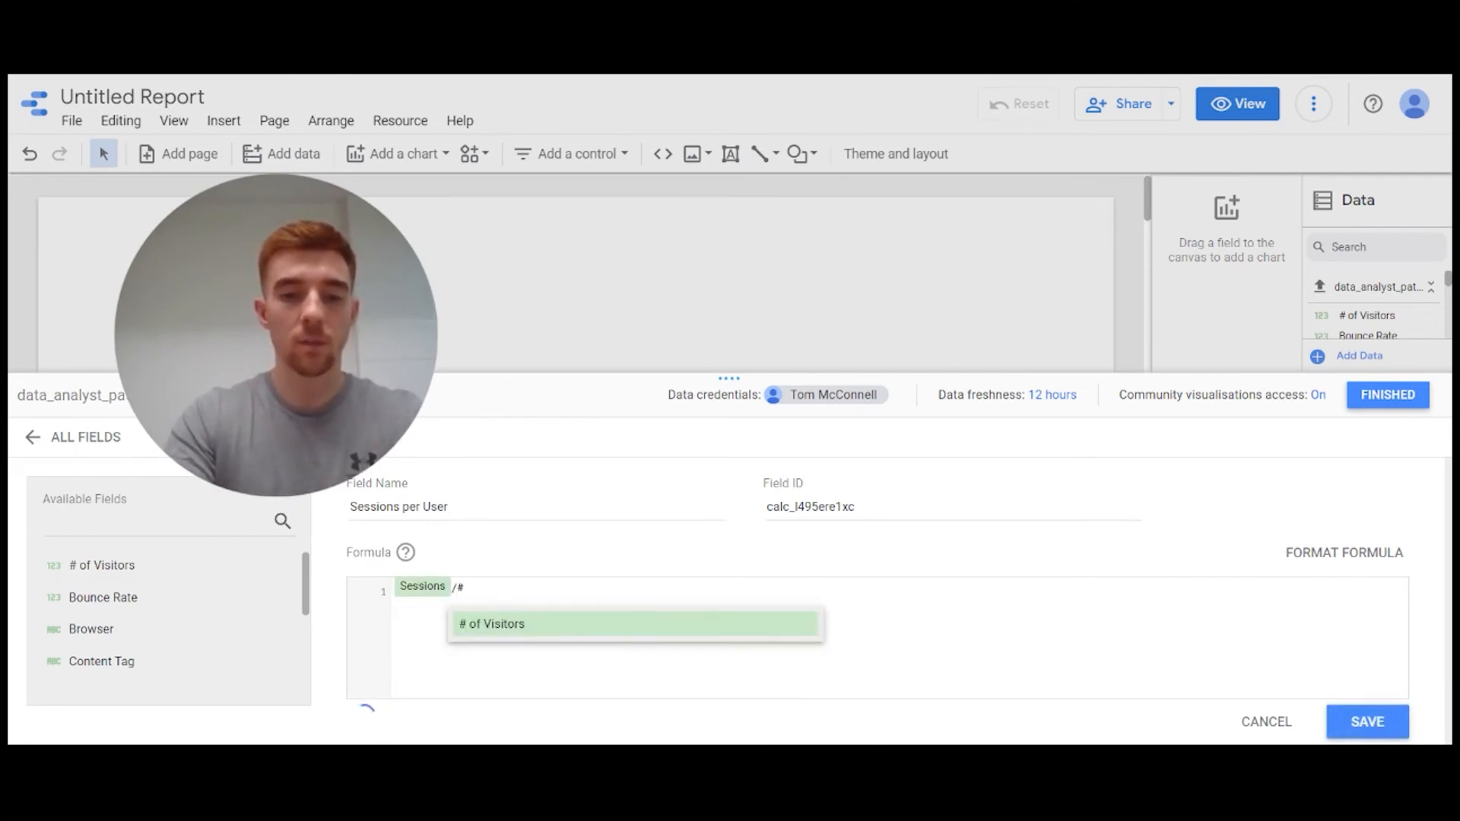
key(Return)
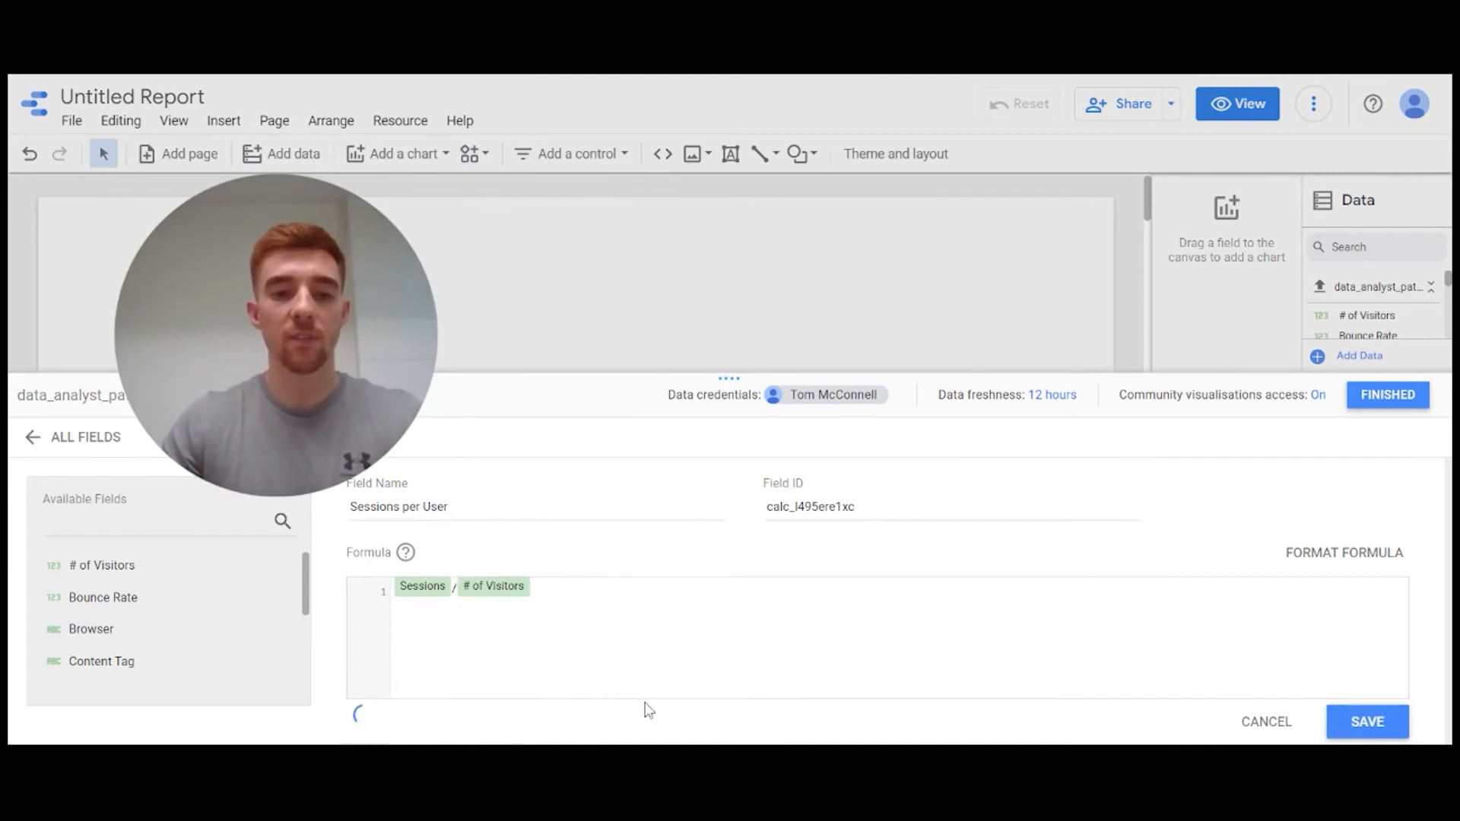
mouse_move(367, 725)
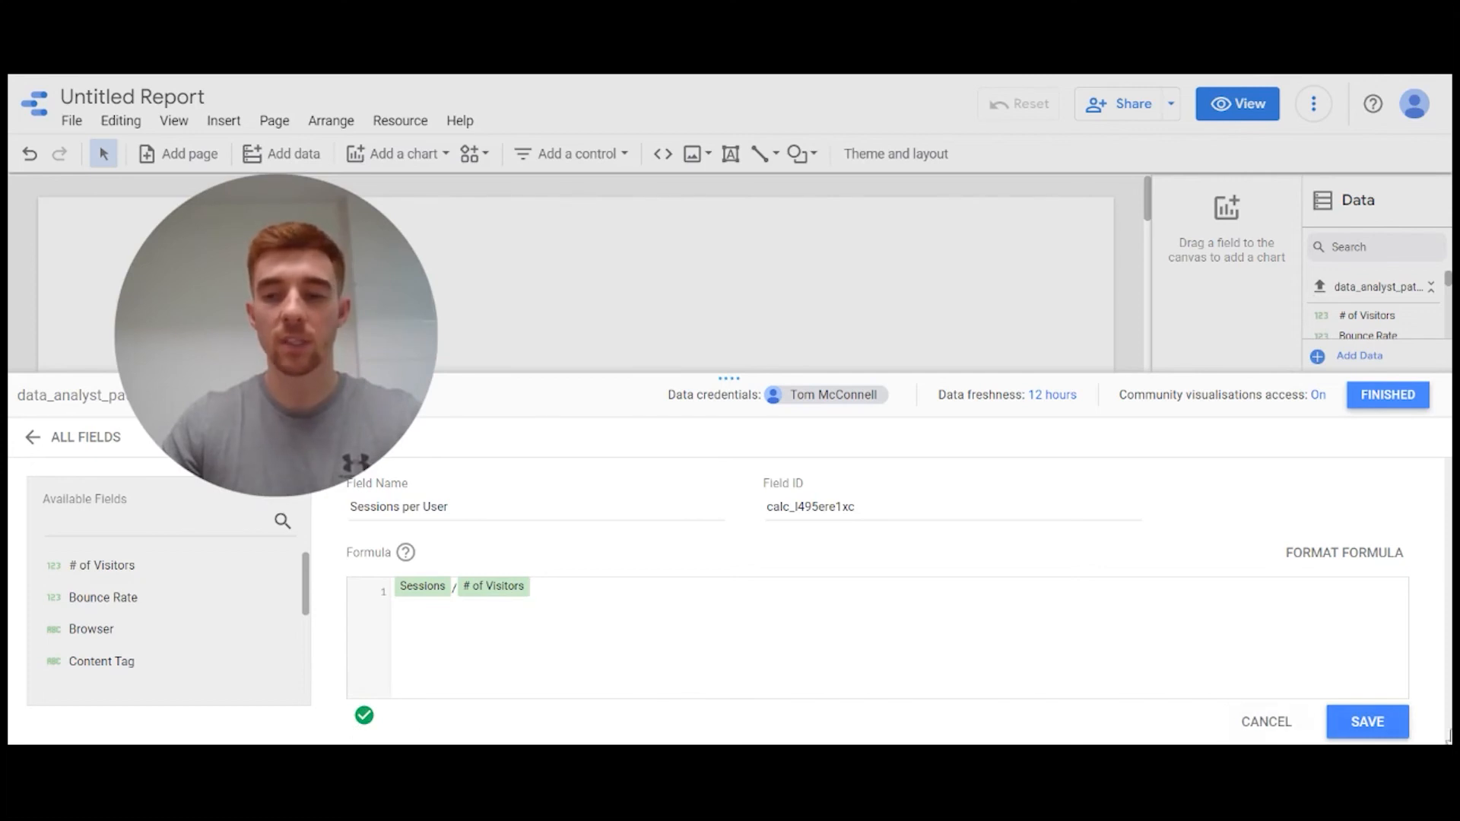
click(1396, 724)
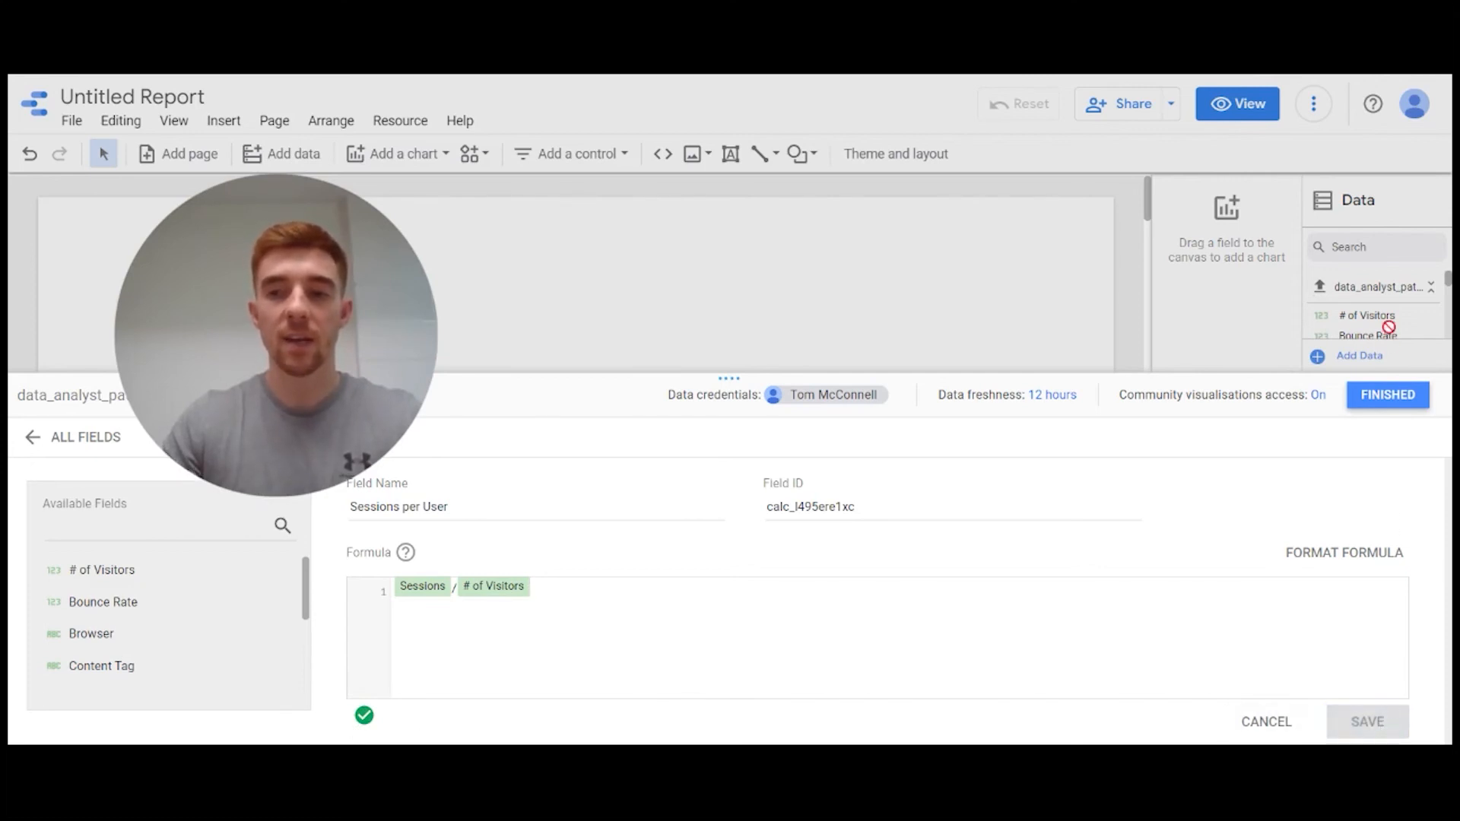